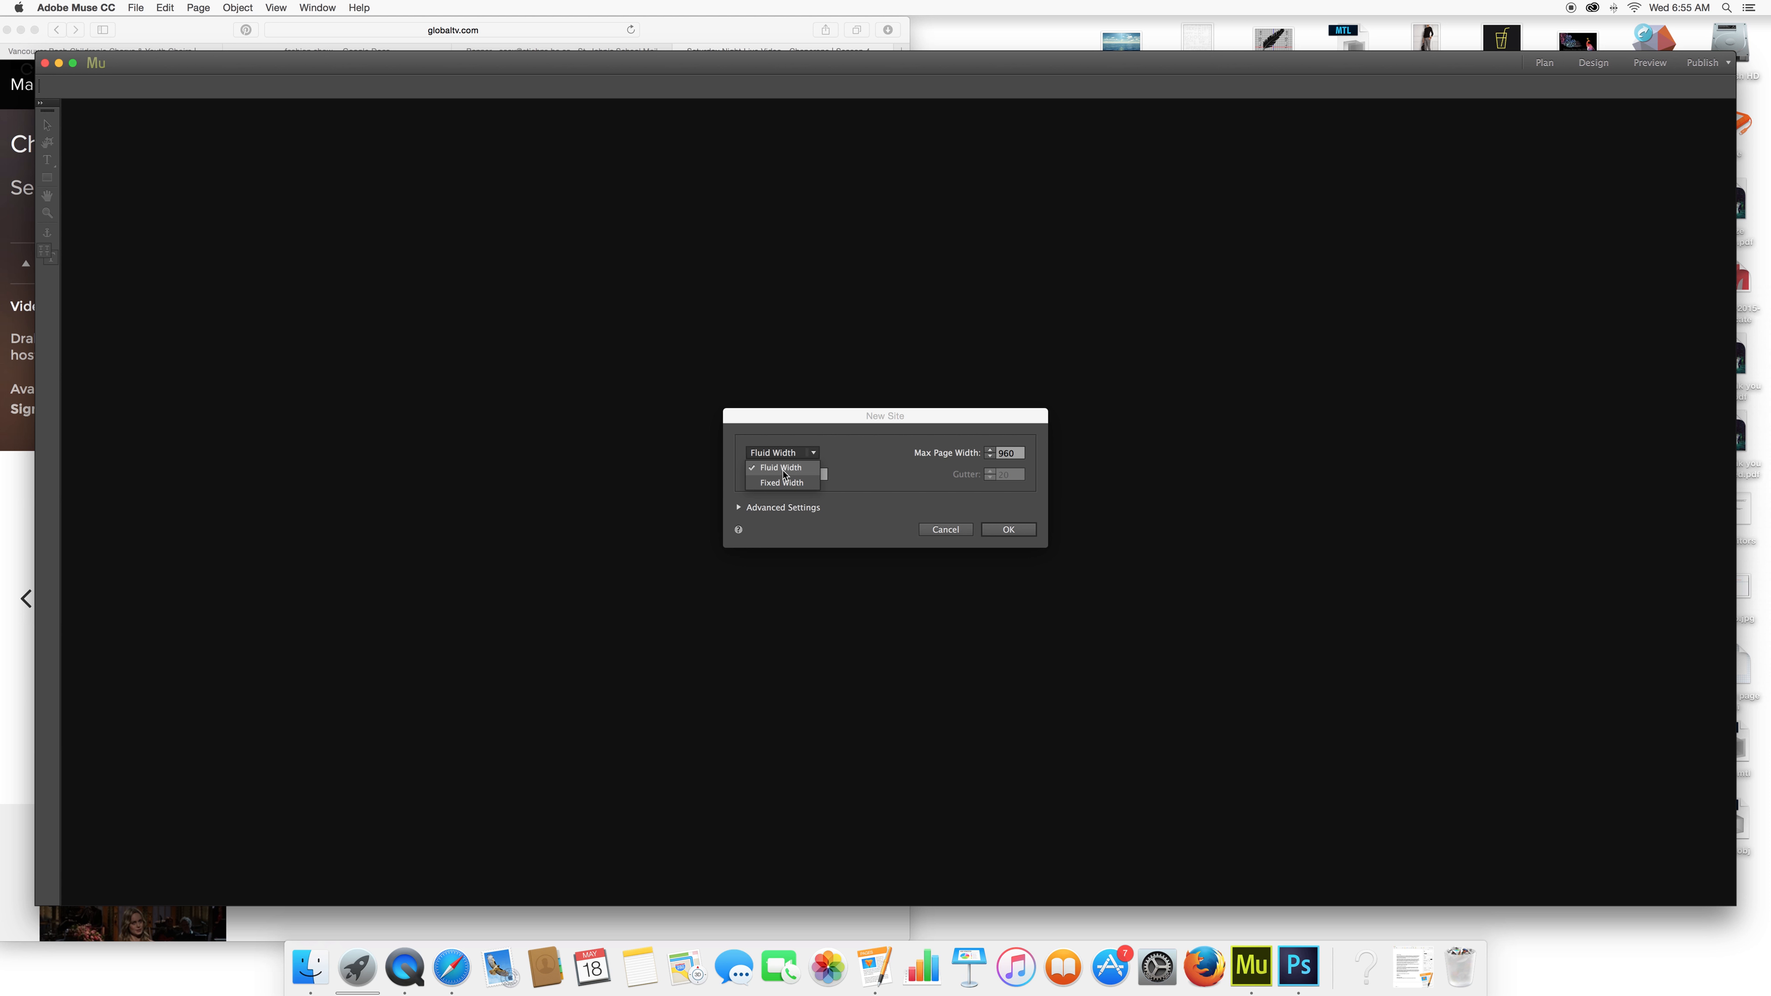
# Create a new fluid-width site with 12 columns and a 960 maximum page width.
pyautogui.click(784, 474)
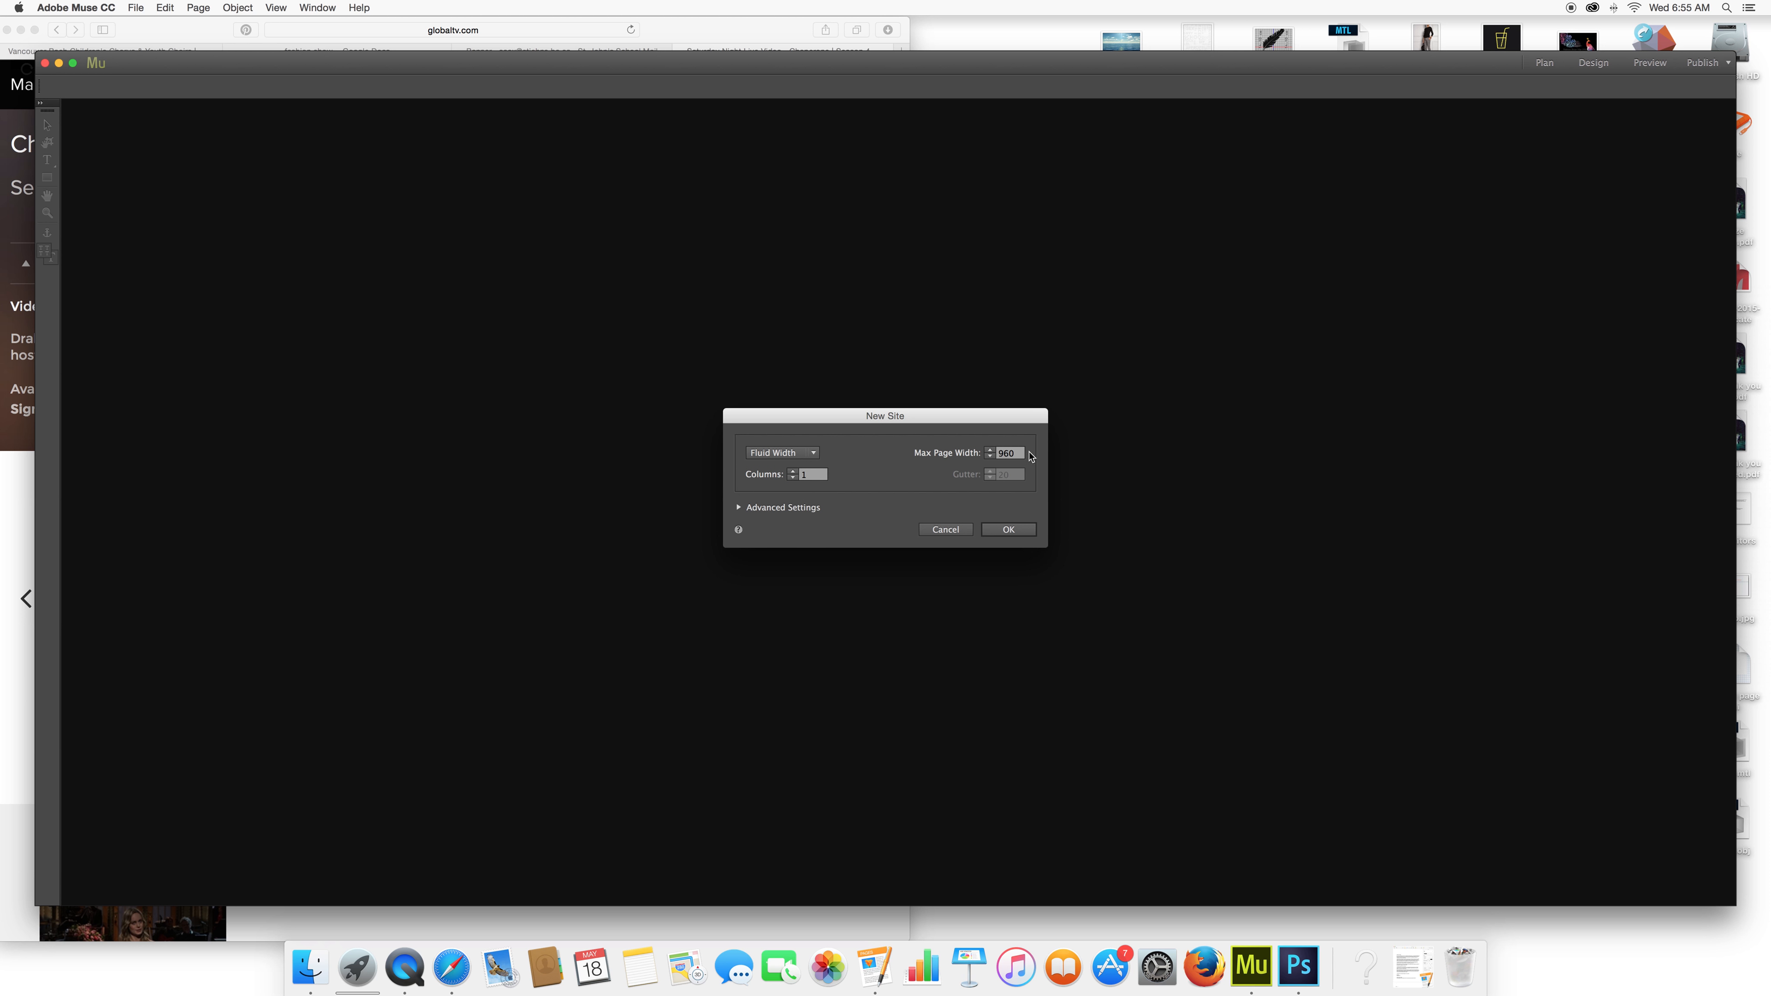
pyautogui.click(809, 474)
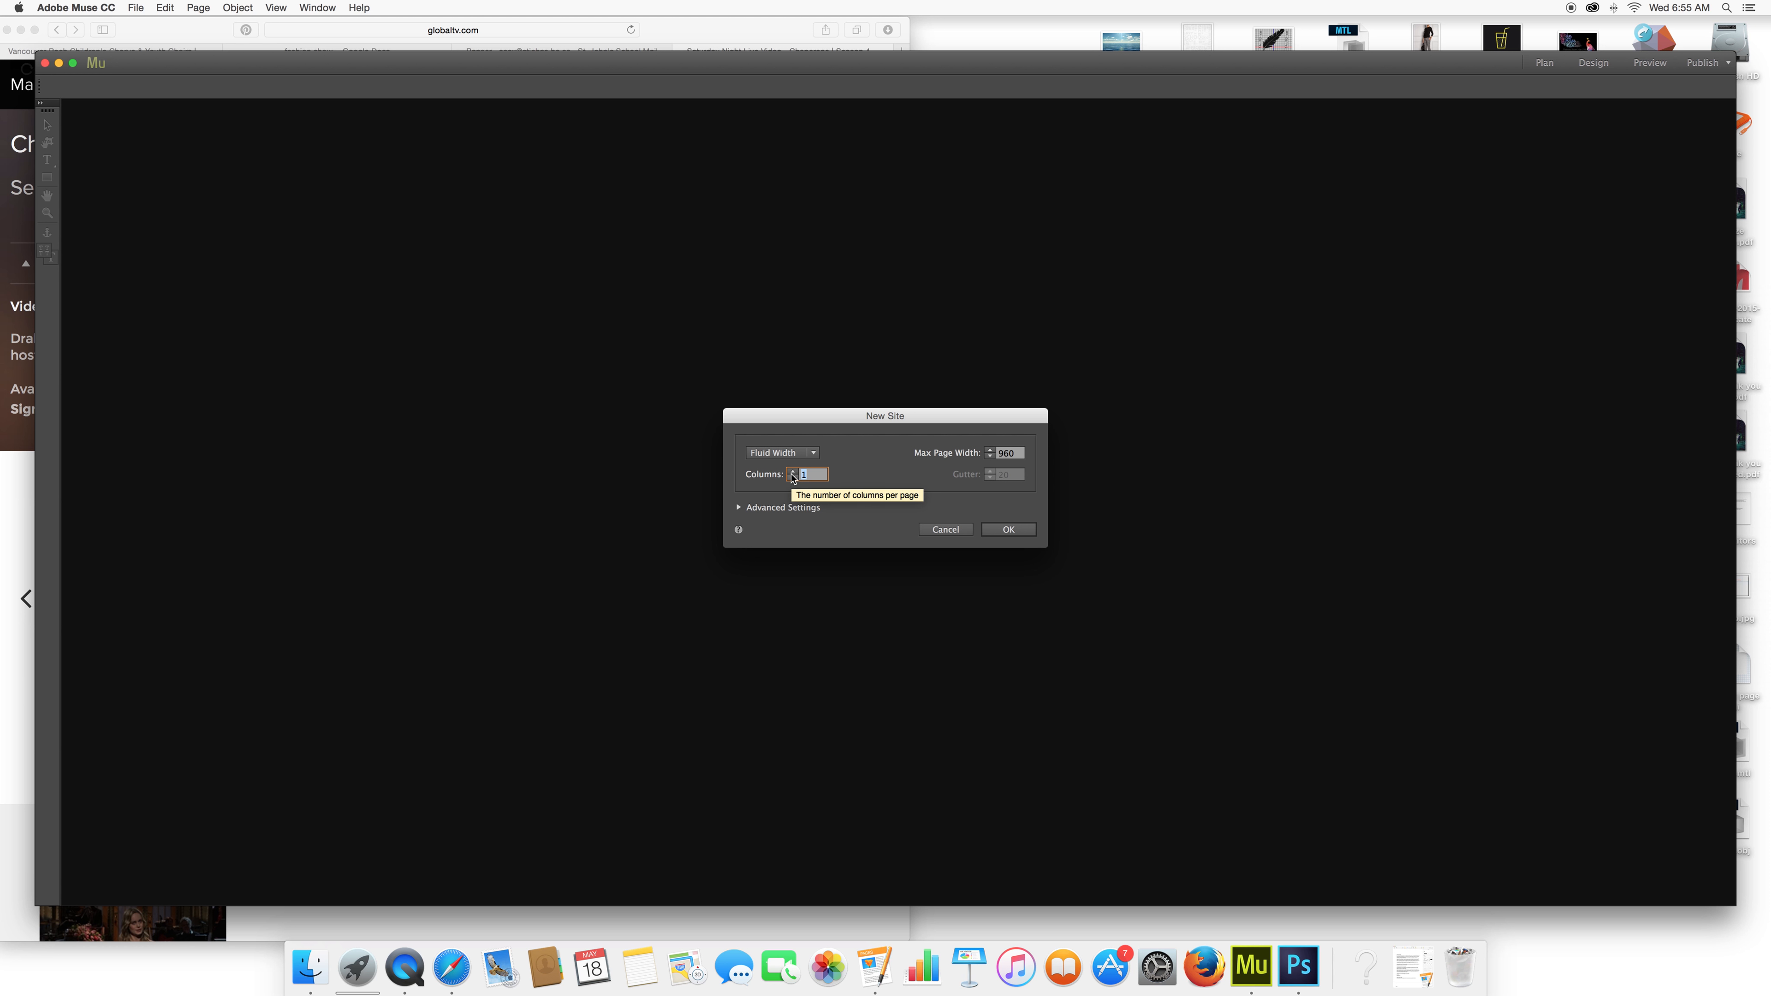
pyautogui.write('12')
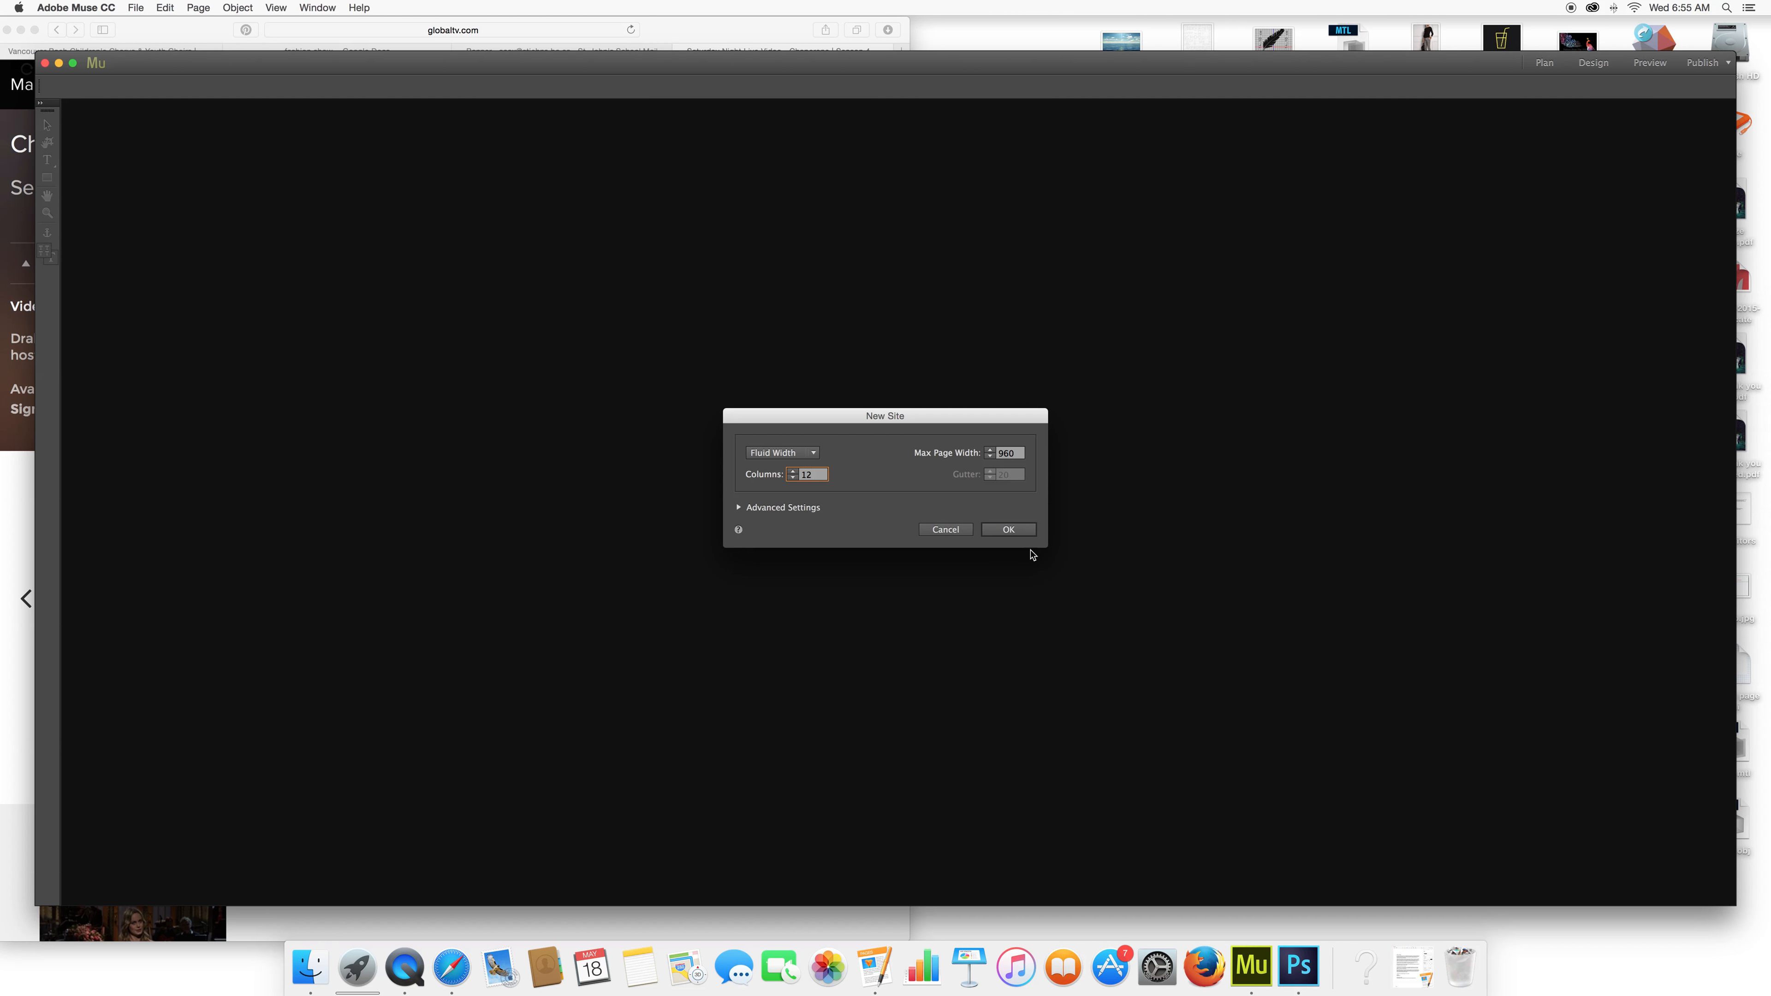
pyautogui.click(1022, 531)
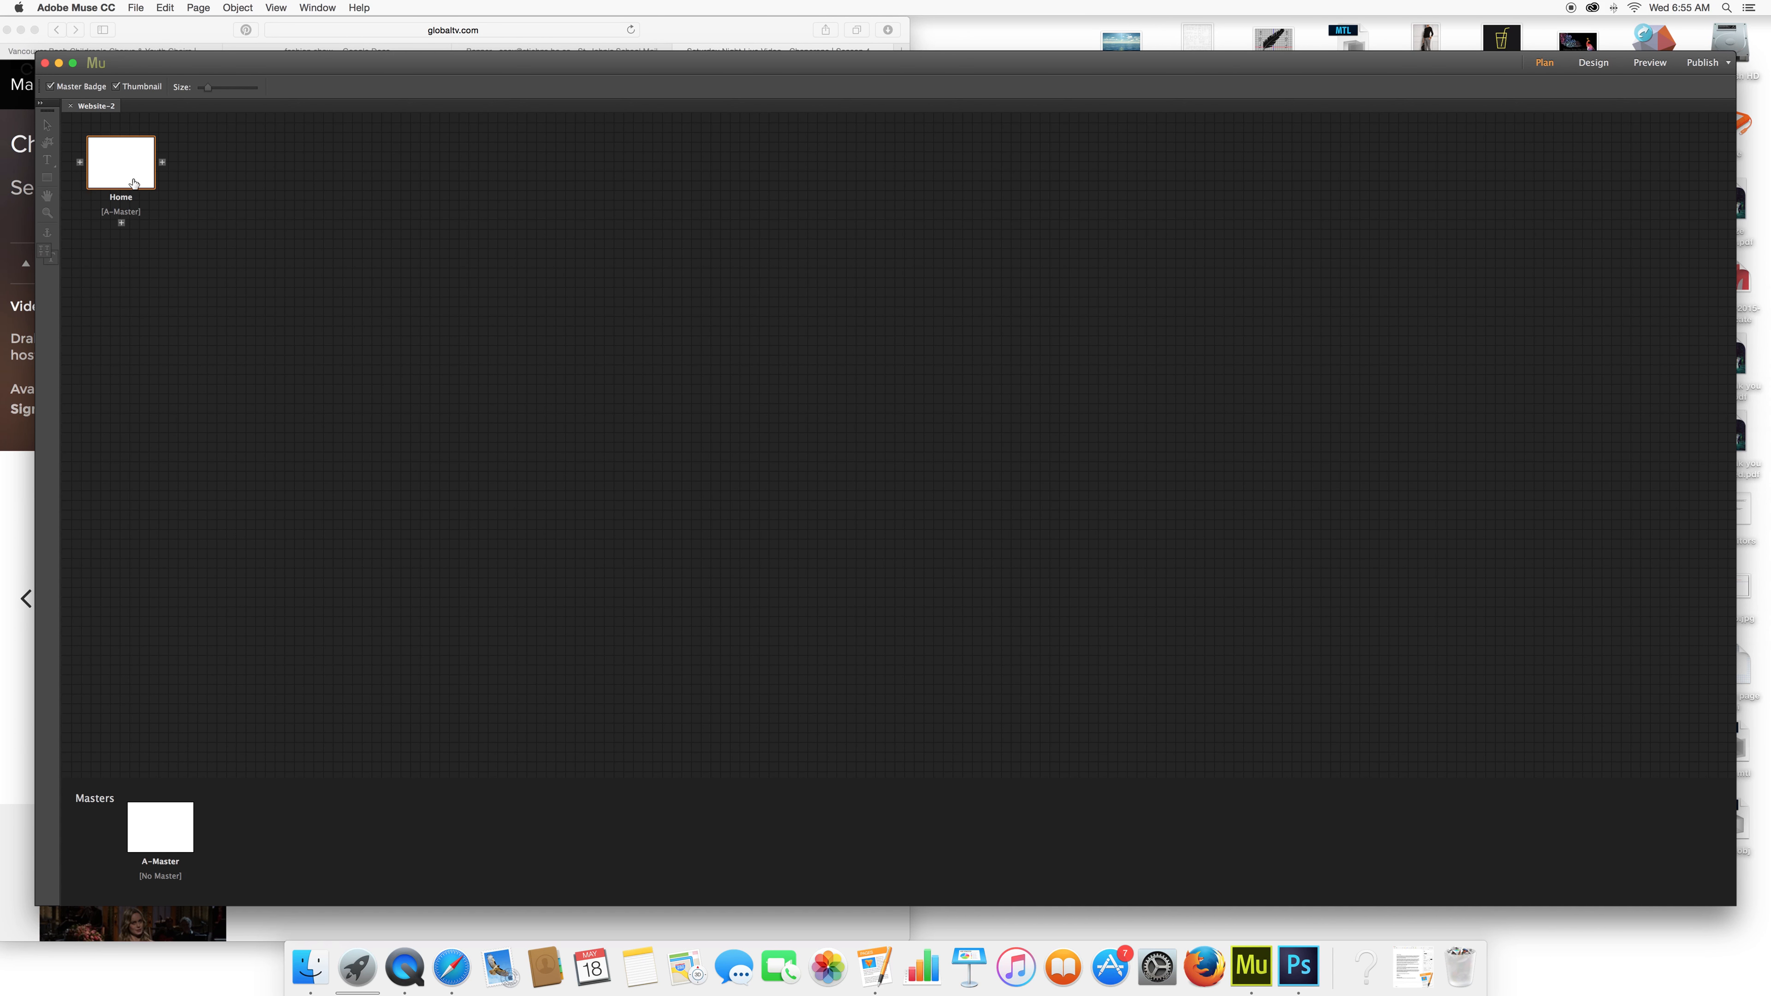
# Add two top-level pages after Home, and remove the child page tried beneath Home.
pyautogui.click(121, 224)
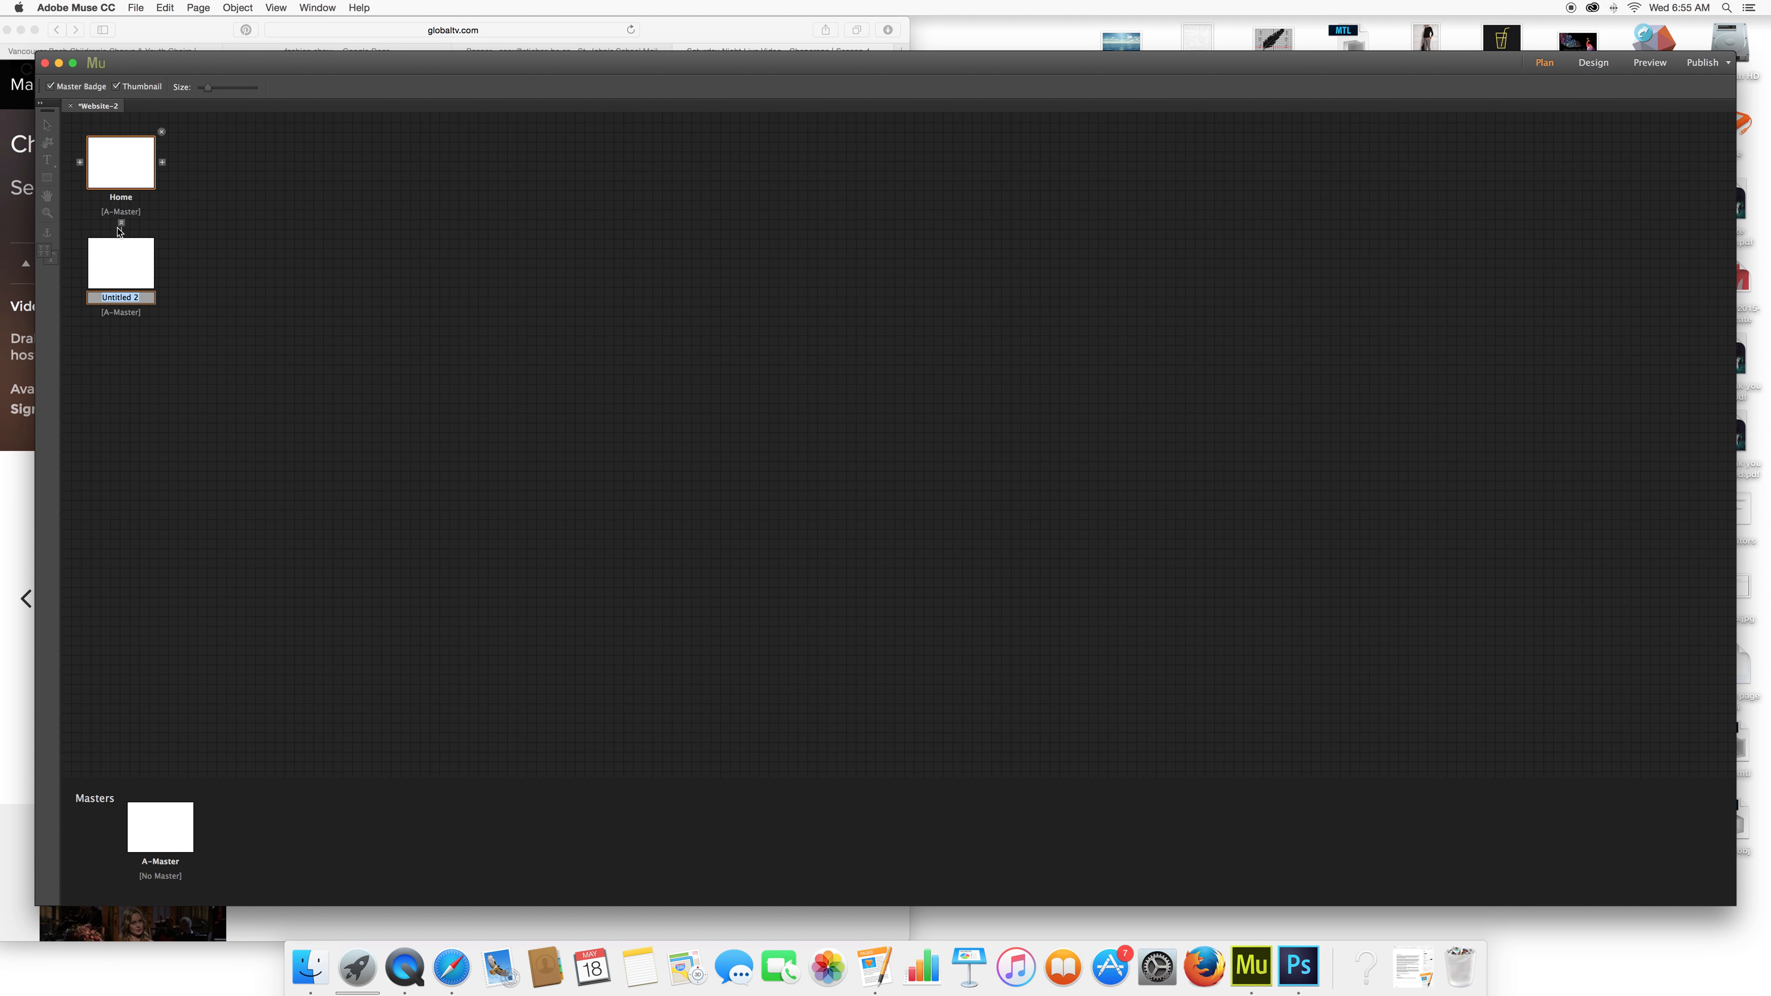
pyautogui.click(162, 164)
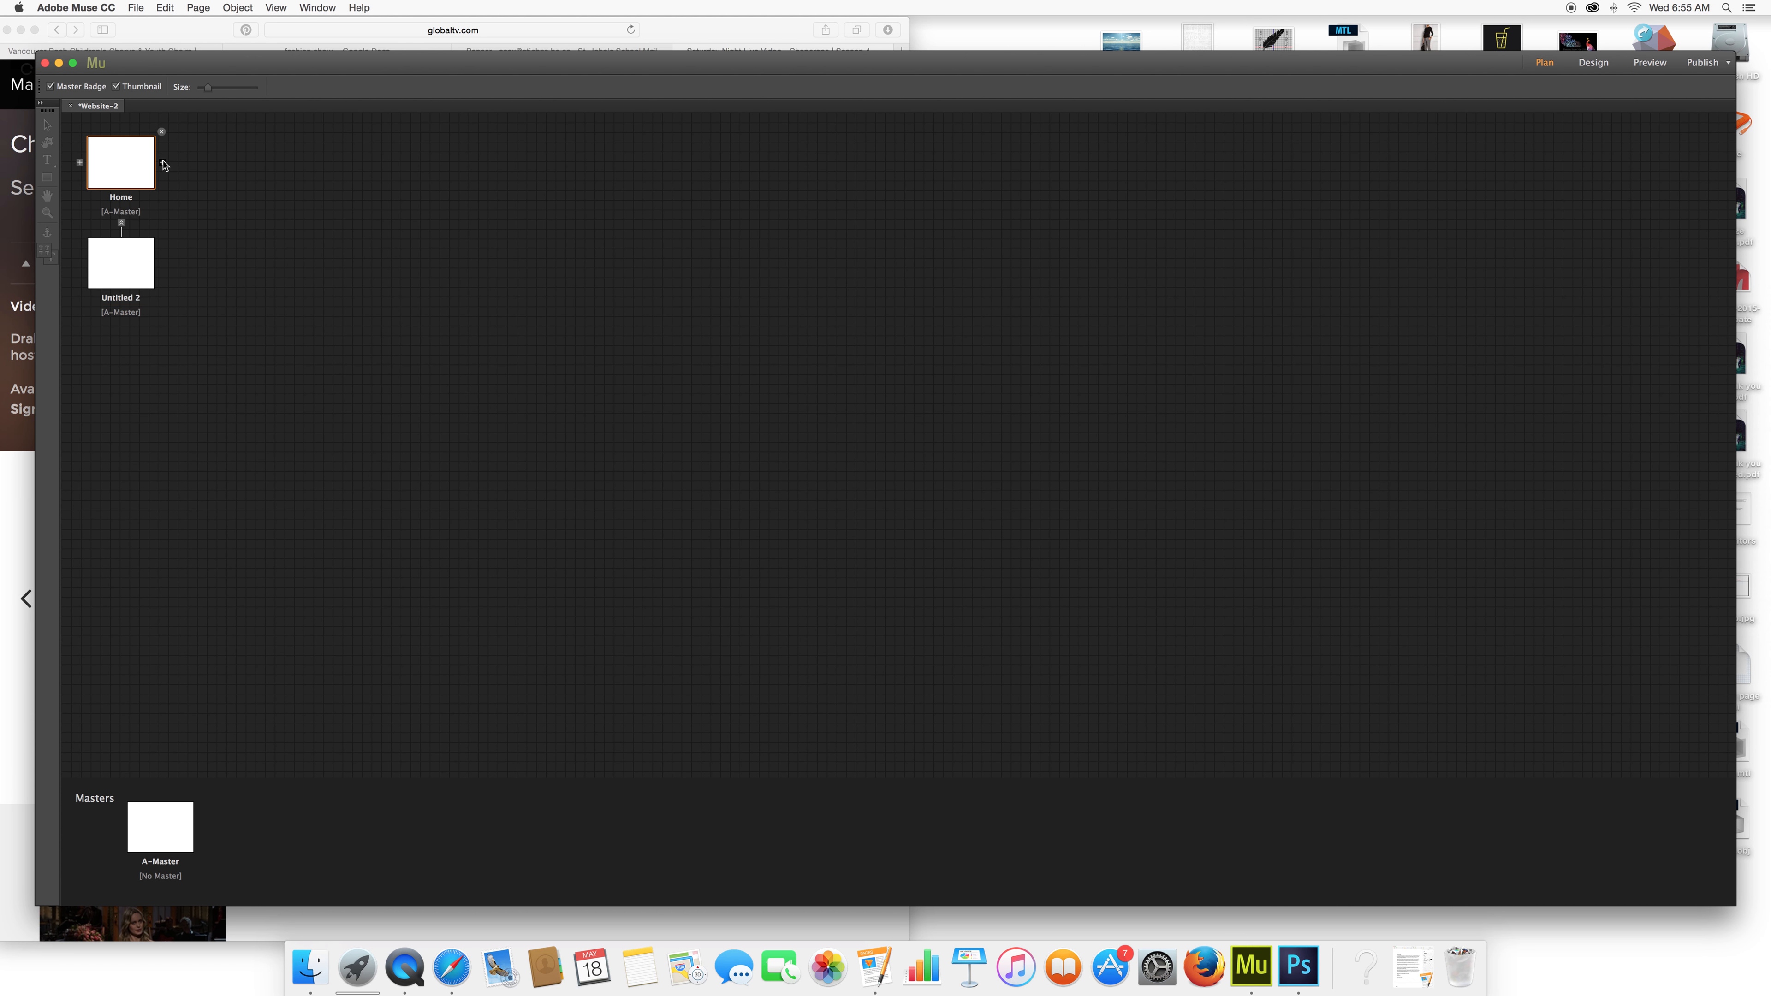
pyautogui.click(254, 163)
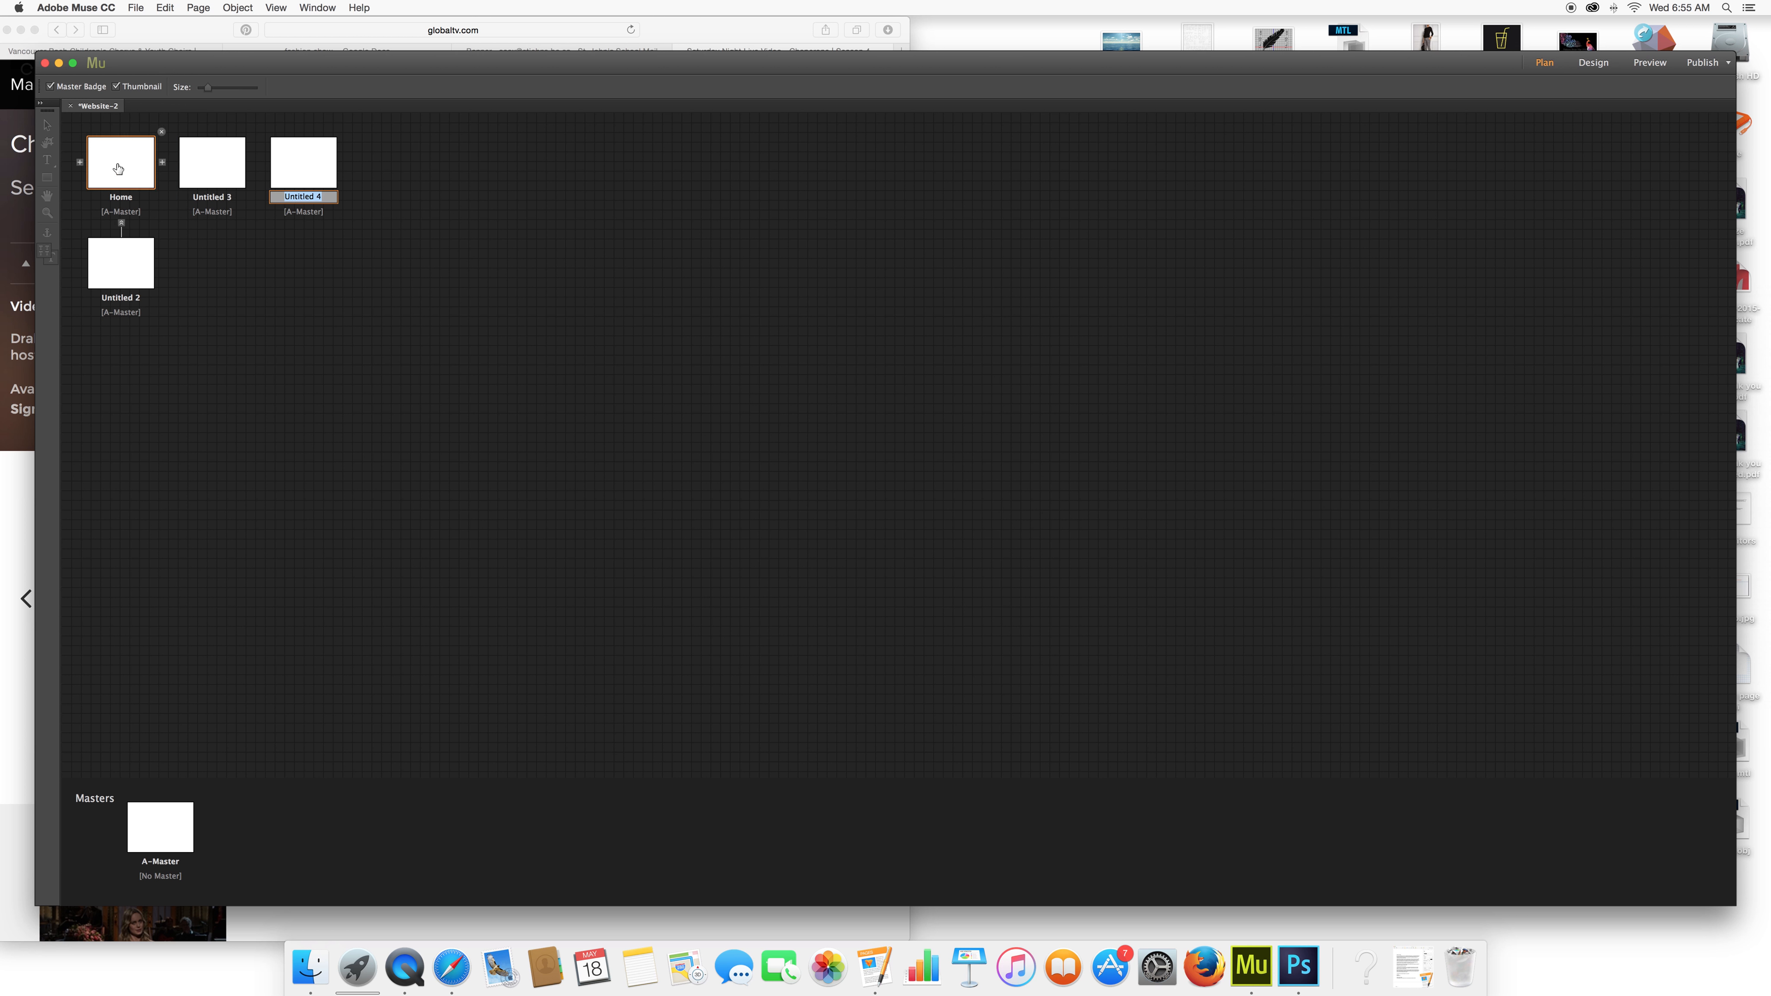
pyautogui.click(162, 233)
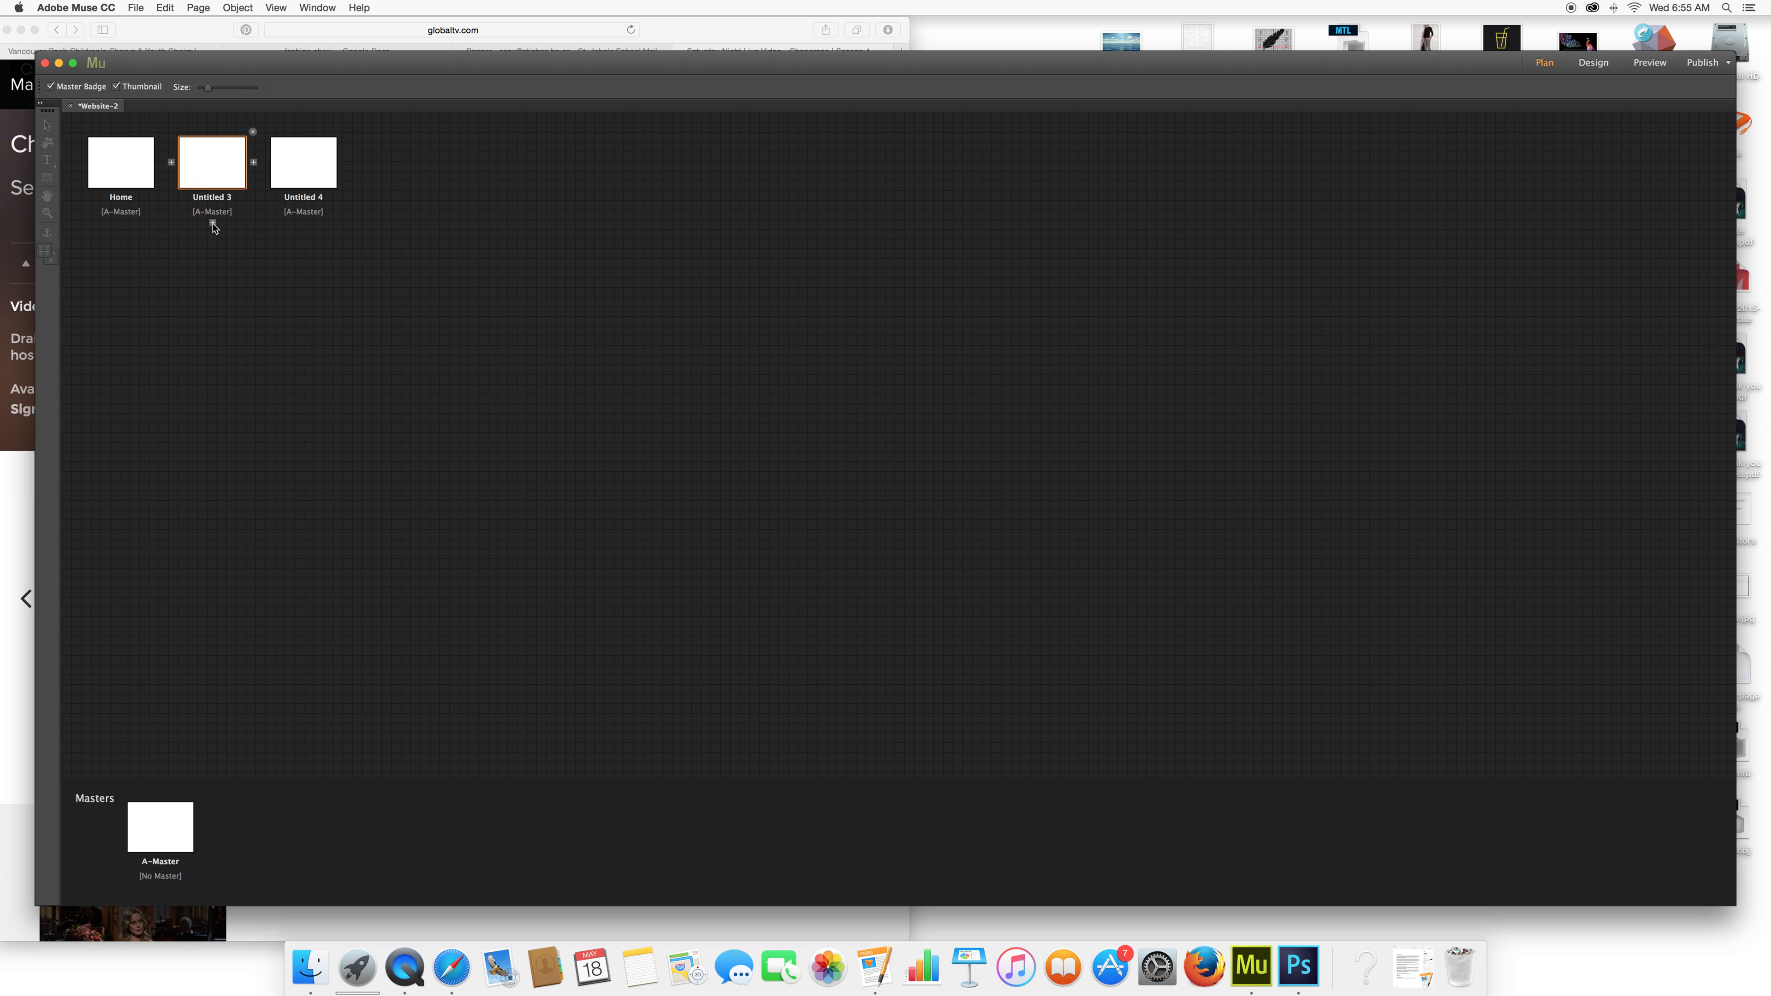
# Try two nested child pages beneath the first new page, and delete them.
pyautogui.click(213, 223)
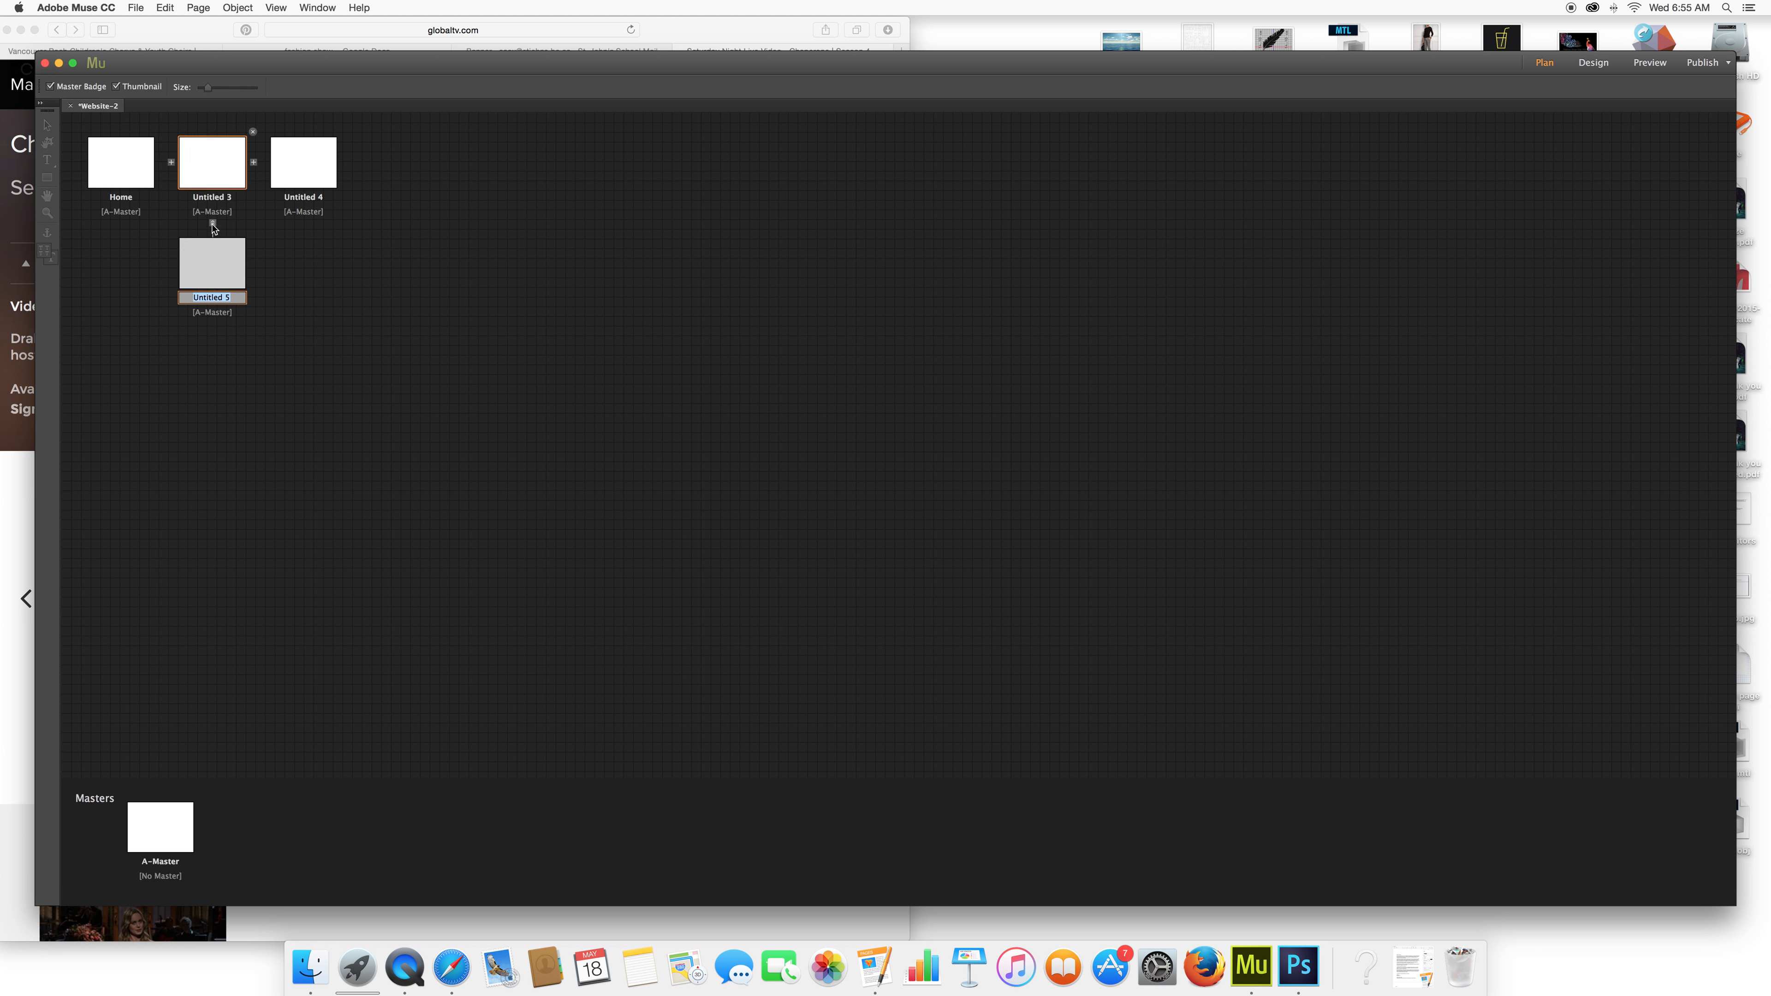
pyautogui.click(213, 324)
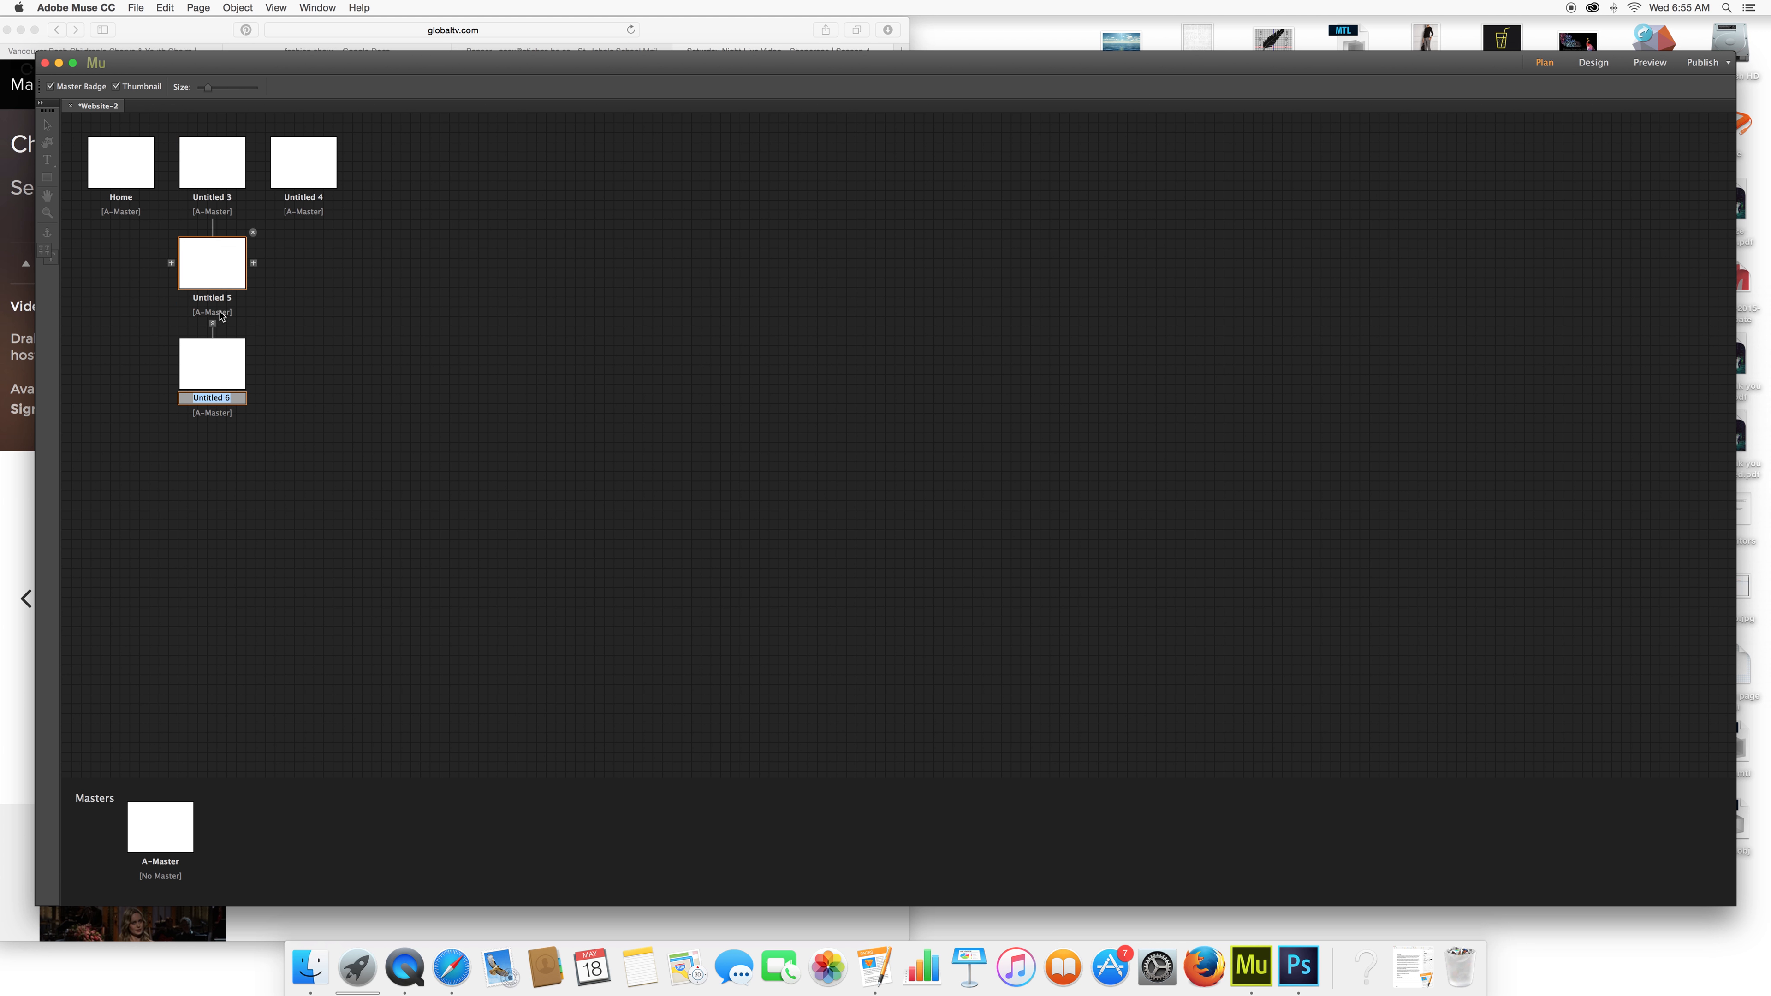
pyautogui.click(252, 233)
pyautogui.click(252, 232)
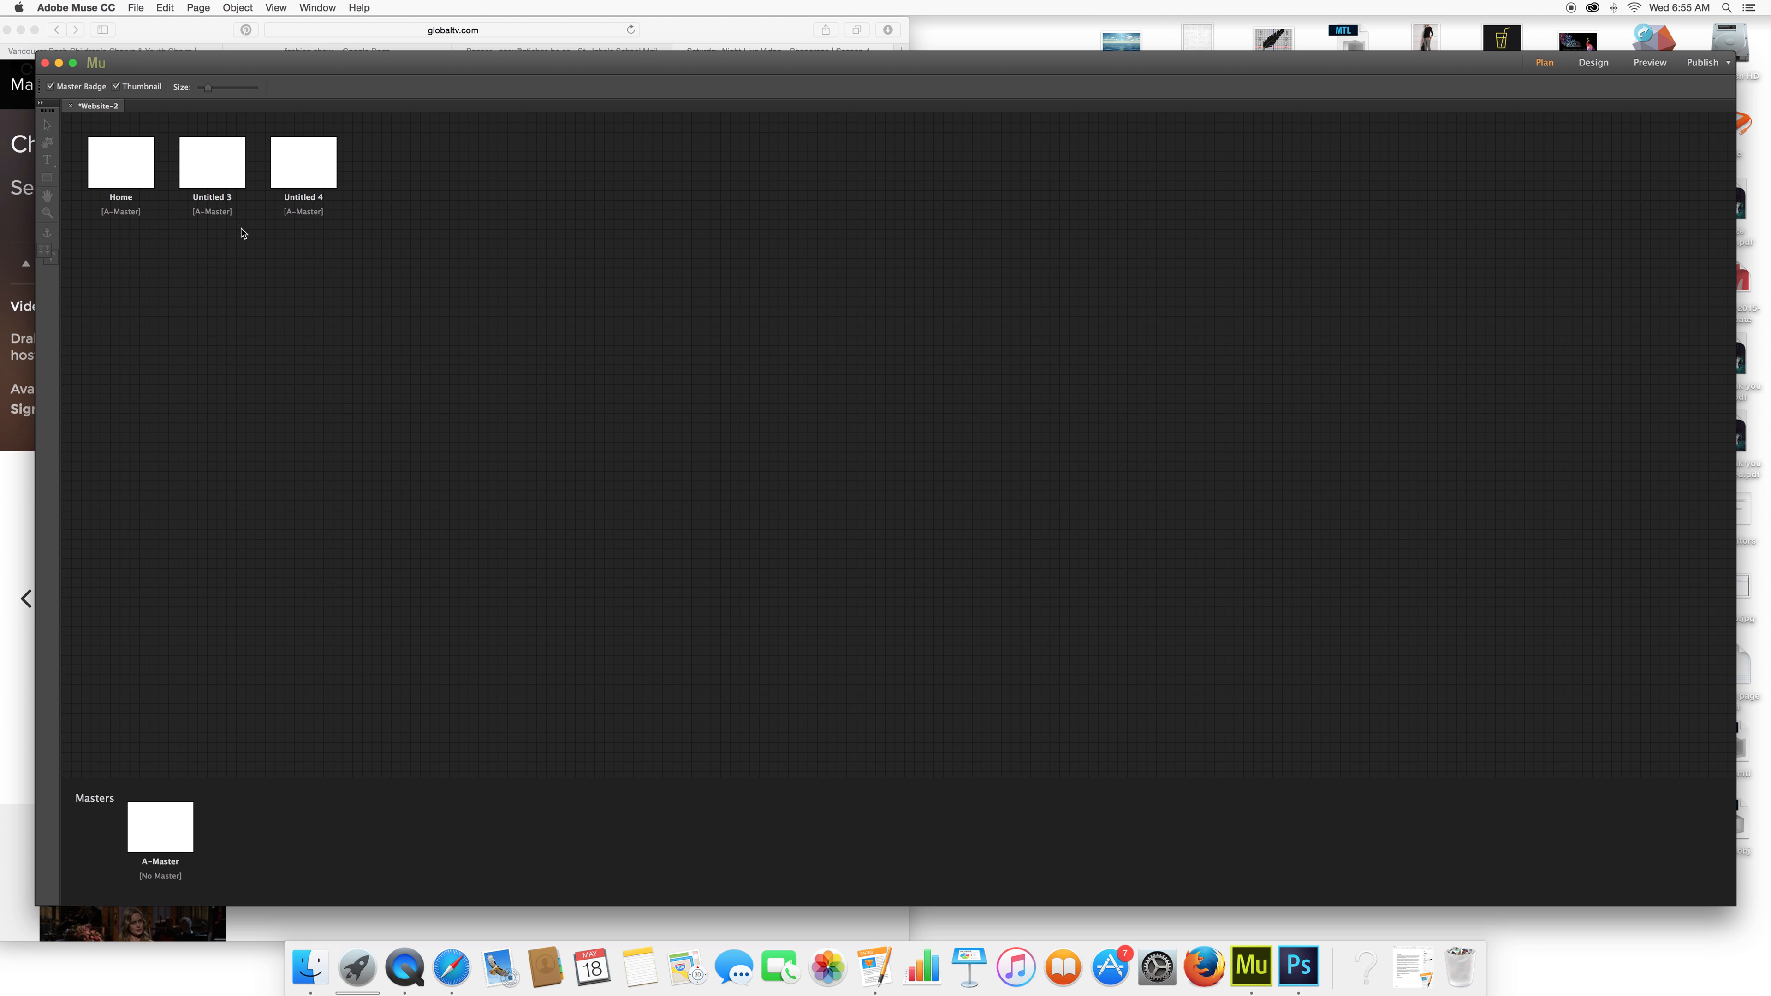
# Rename the two new top-level pages as Contact and DJ.
pyautogui.doubleClick(213, 198)
pyautogui.write('Contact')
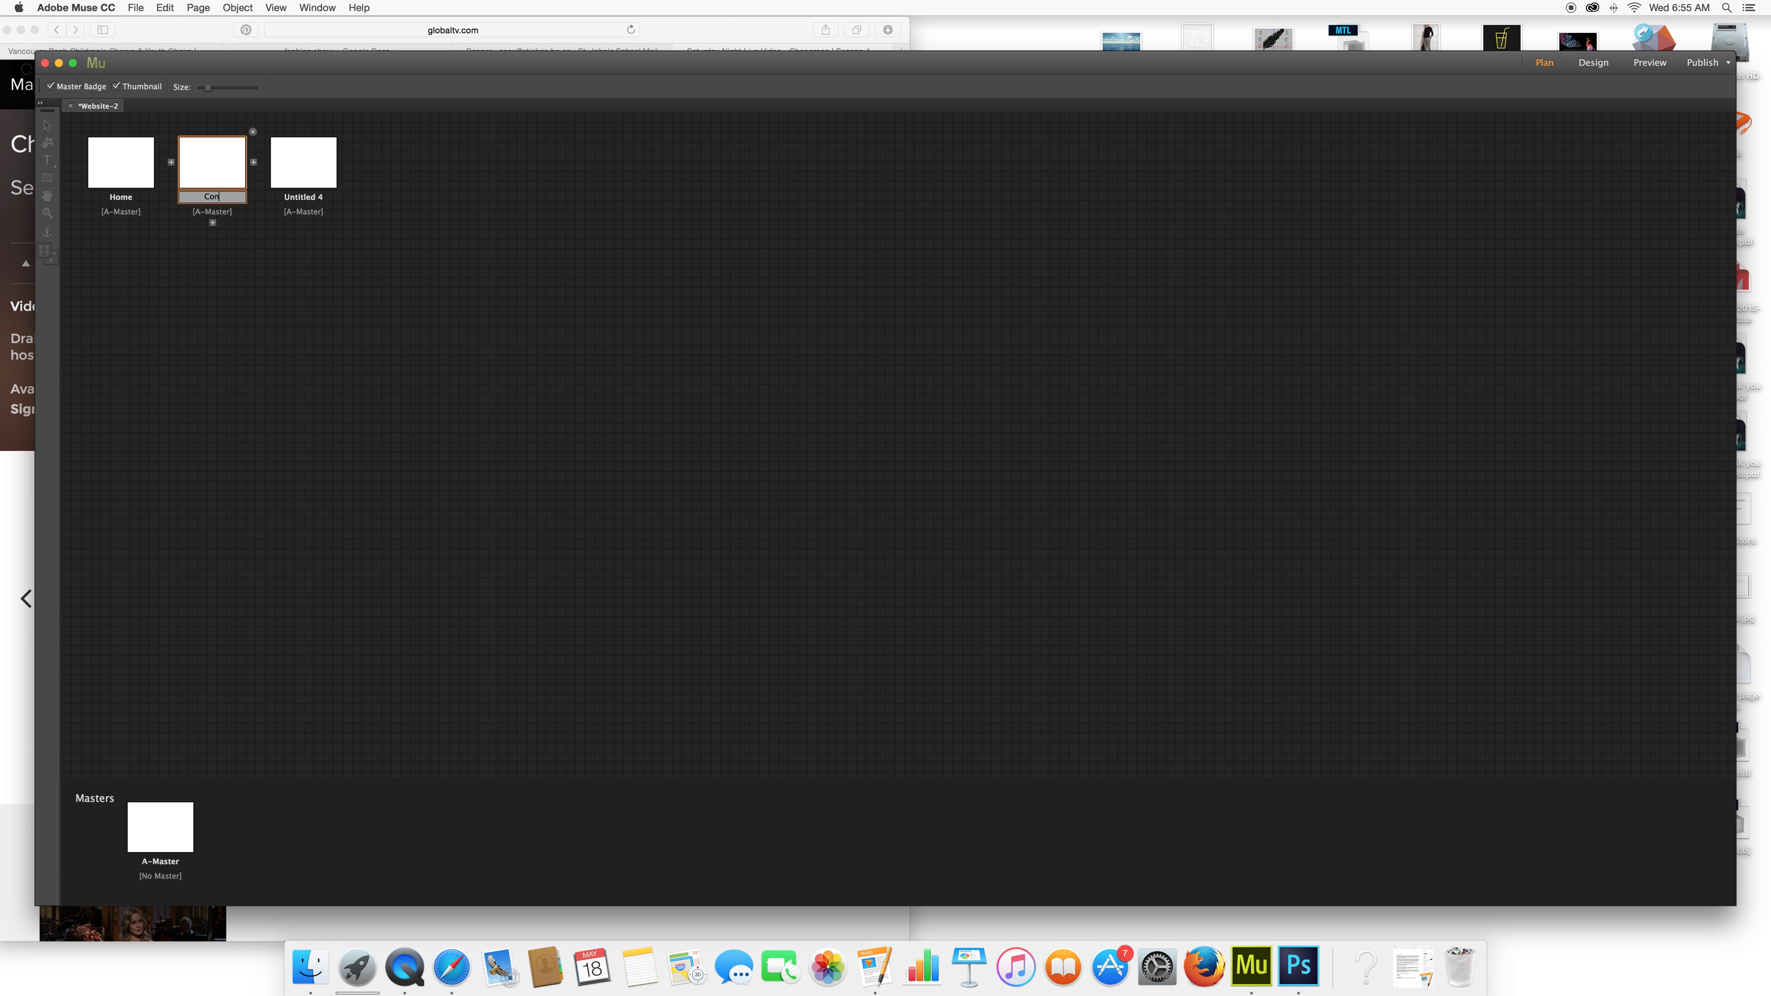
pyautogui.doubleClick(304, 199)
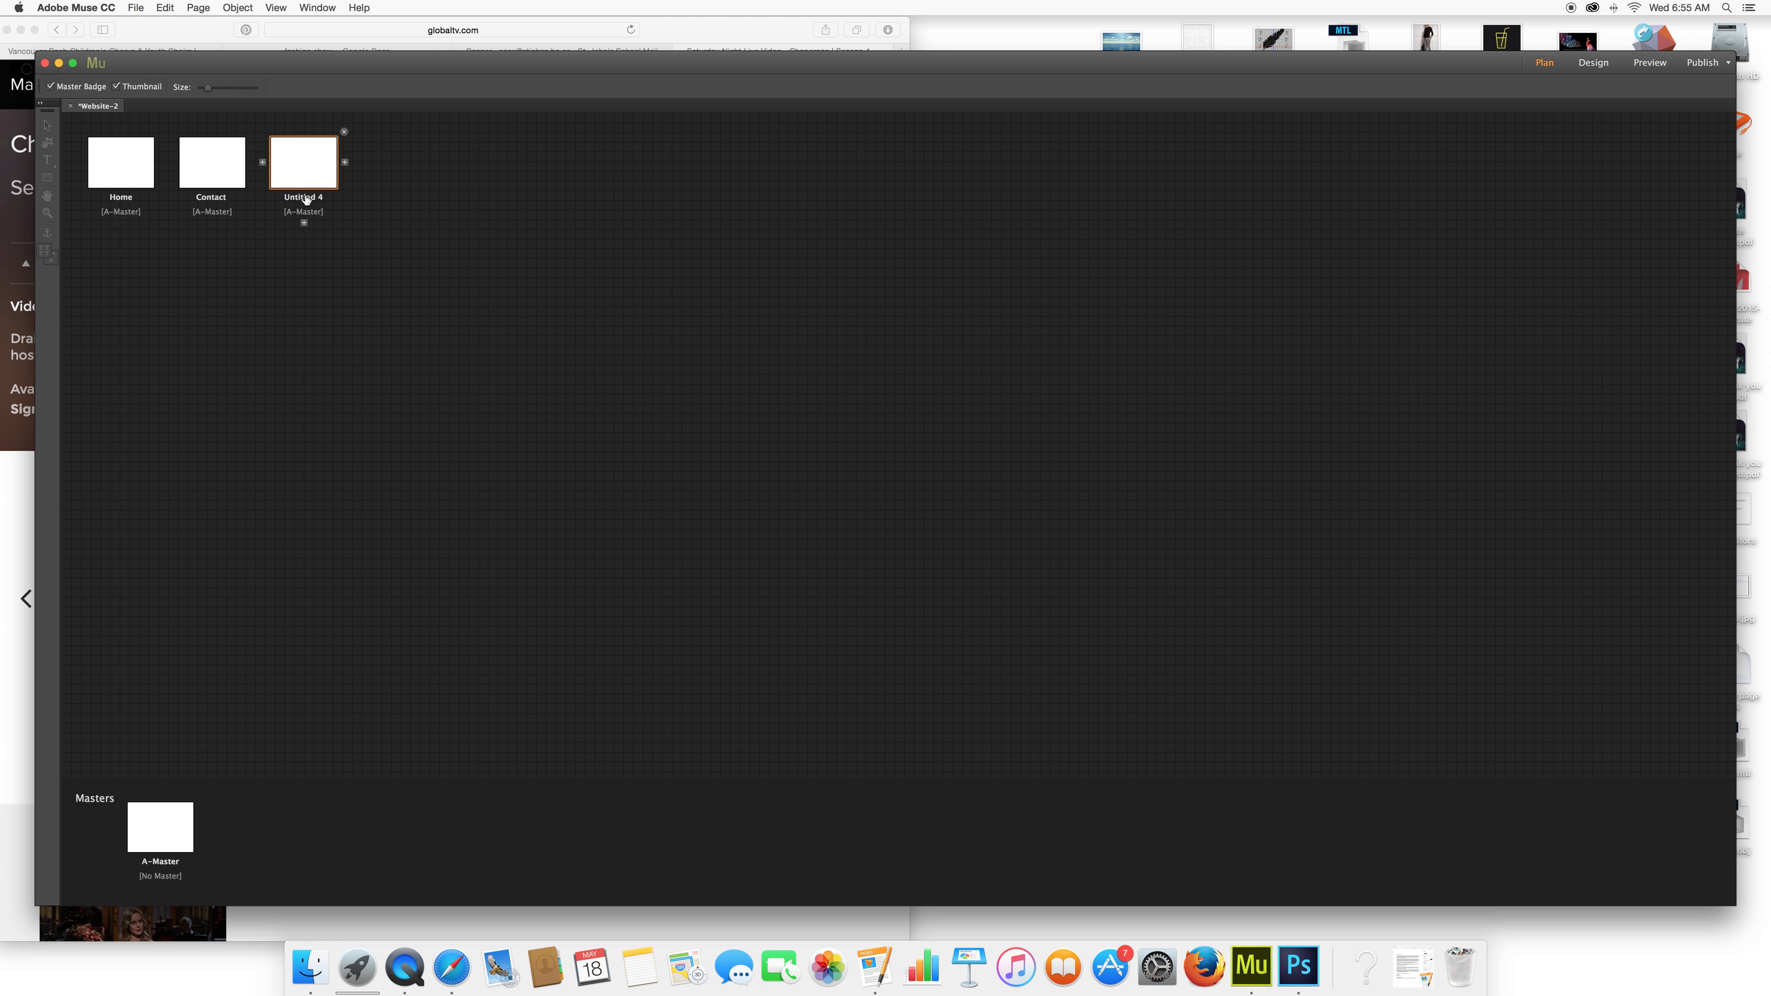
pyautogui.write('DJ')
pyautogui.press('Return')
# Open the A-Master page and draw a header rectangle 920 wide and 68 high across its upper margin.
pyautogui.moveTo(228, 153)
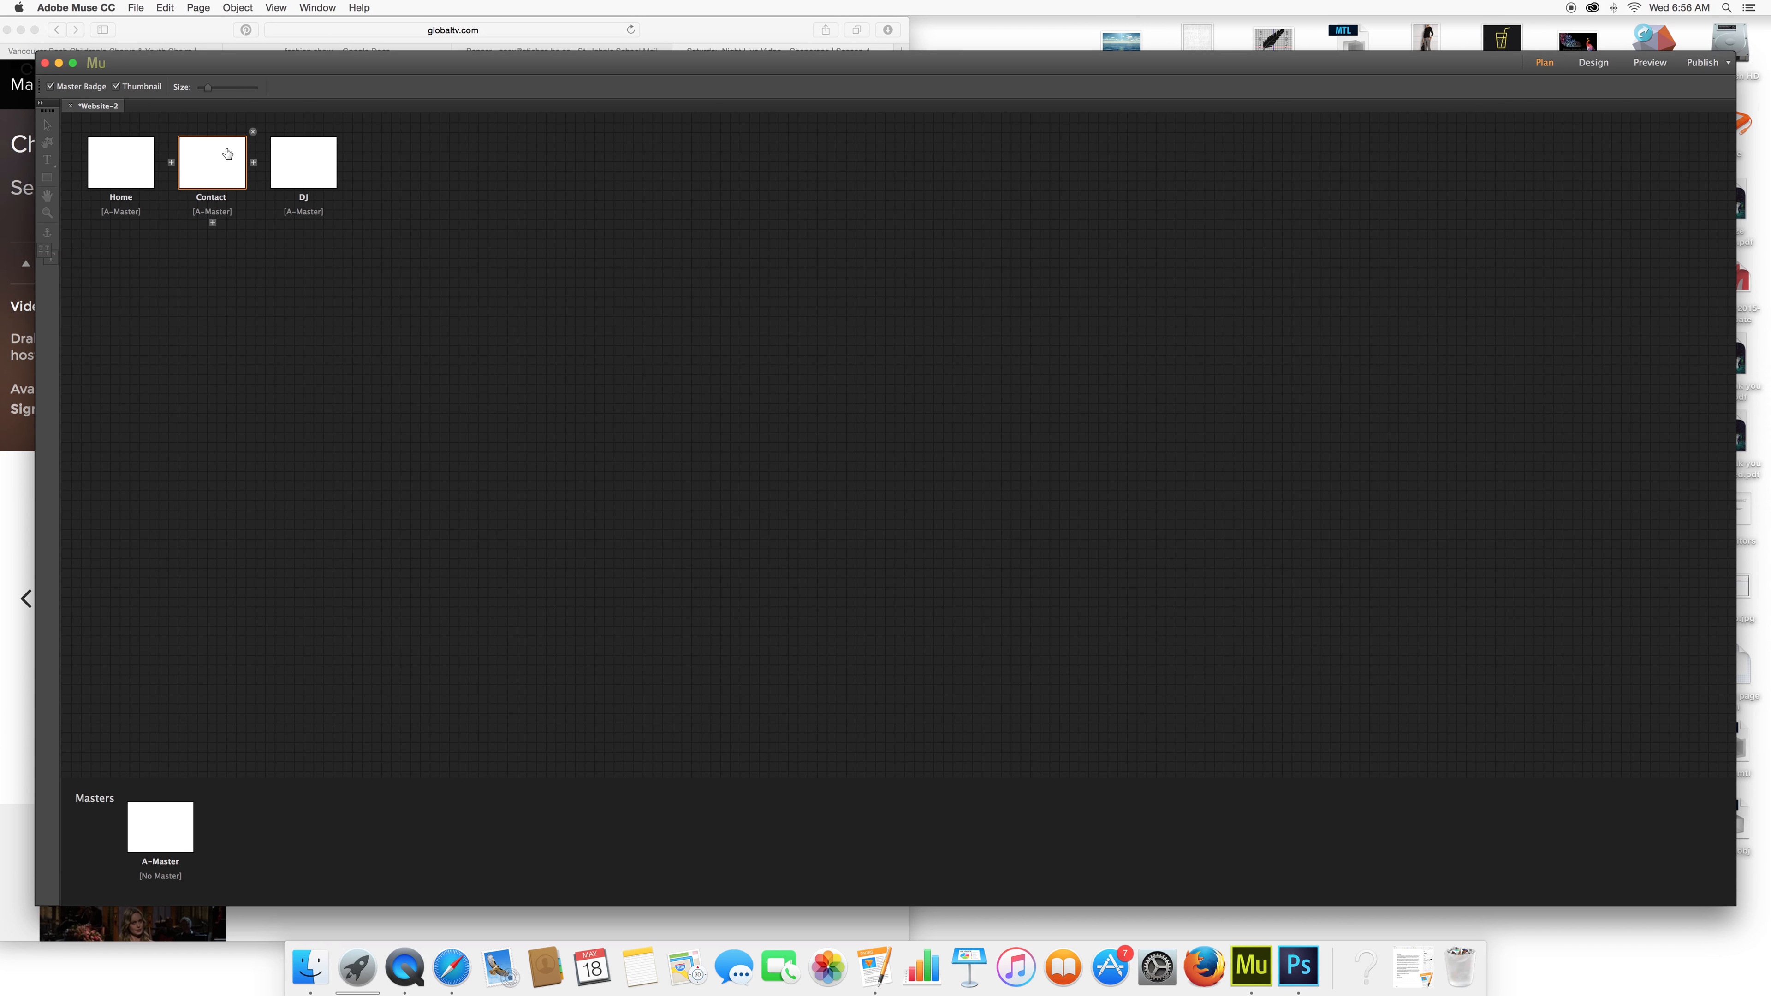
pyautogui.doubleClick(159, 827)
pyautogui.press('m')
pyautogui.moveTo(533, 158); pyautogui.dragTo(1169, 205)
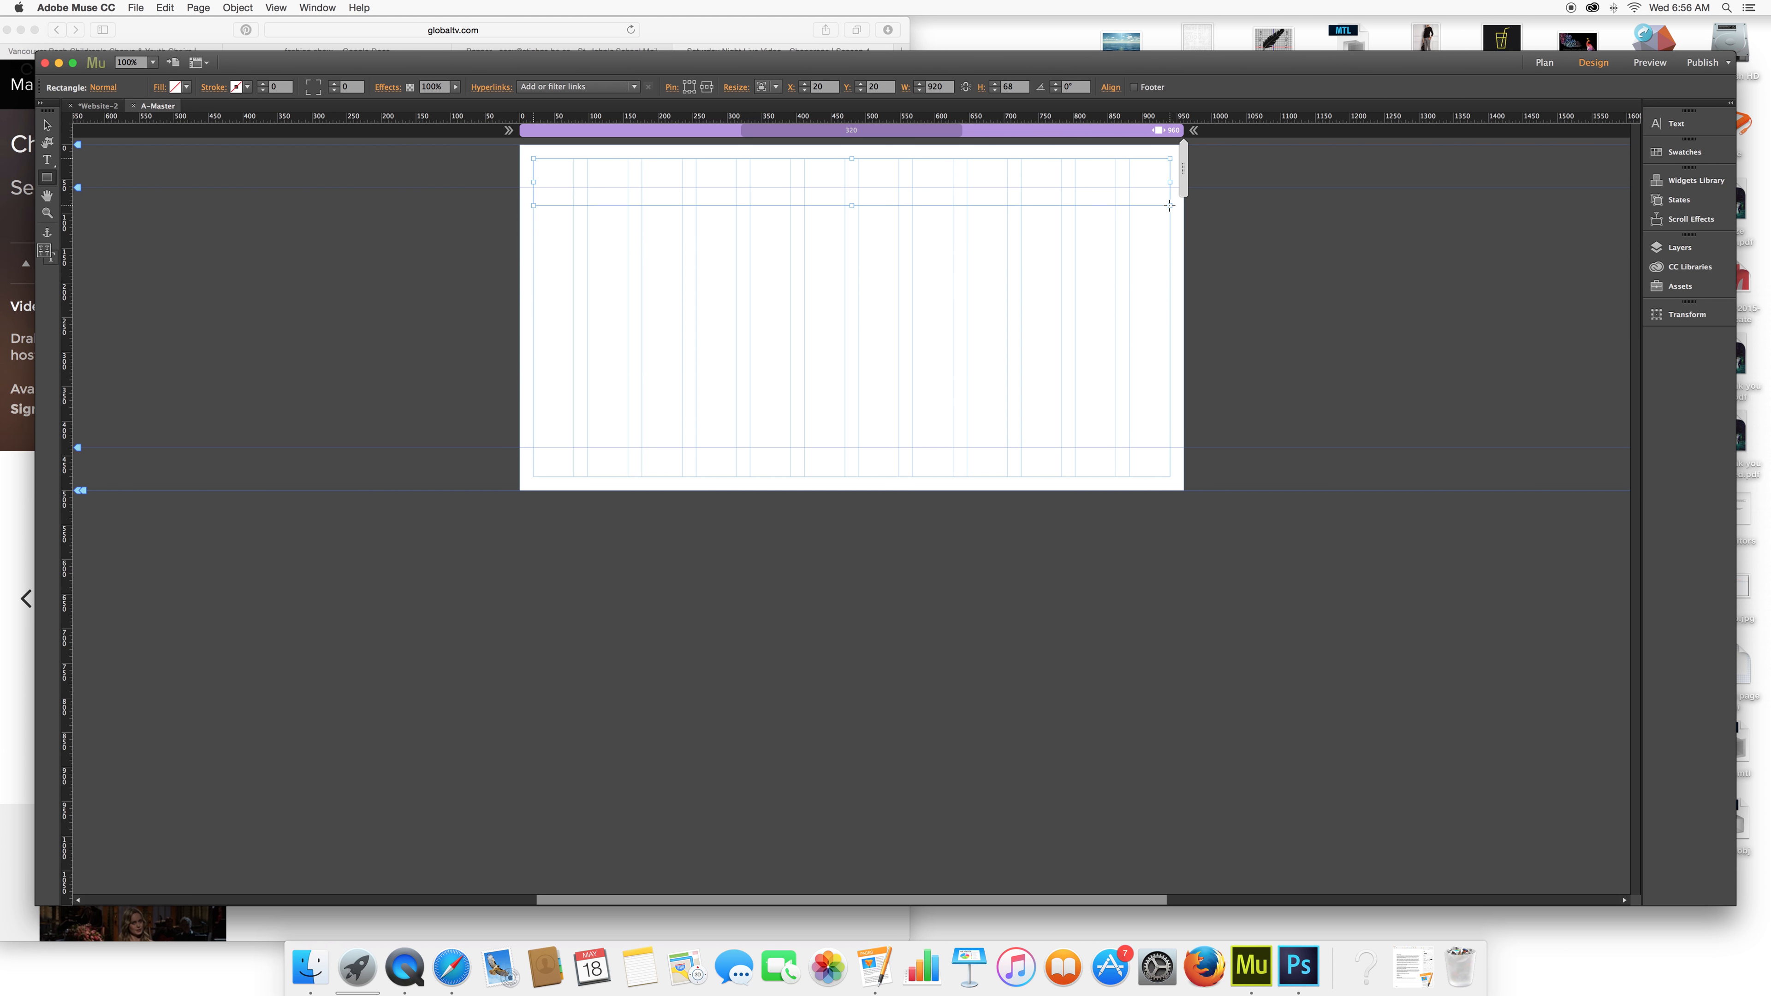
# Fill the header rectangle with the green 009872.
pyautogui.click(175, 87)
pyautogui.click(206, 197)
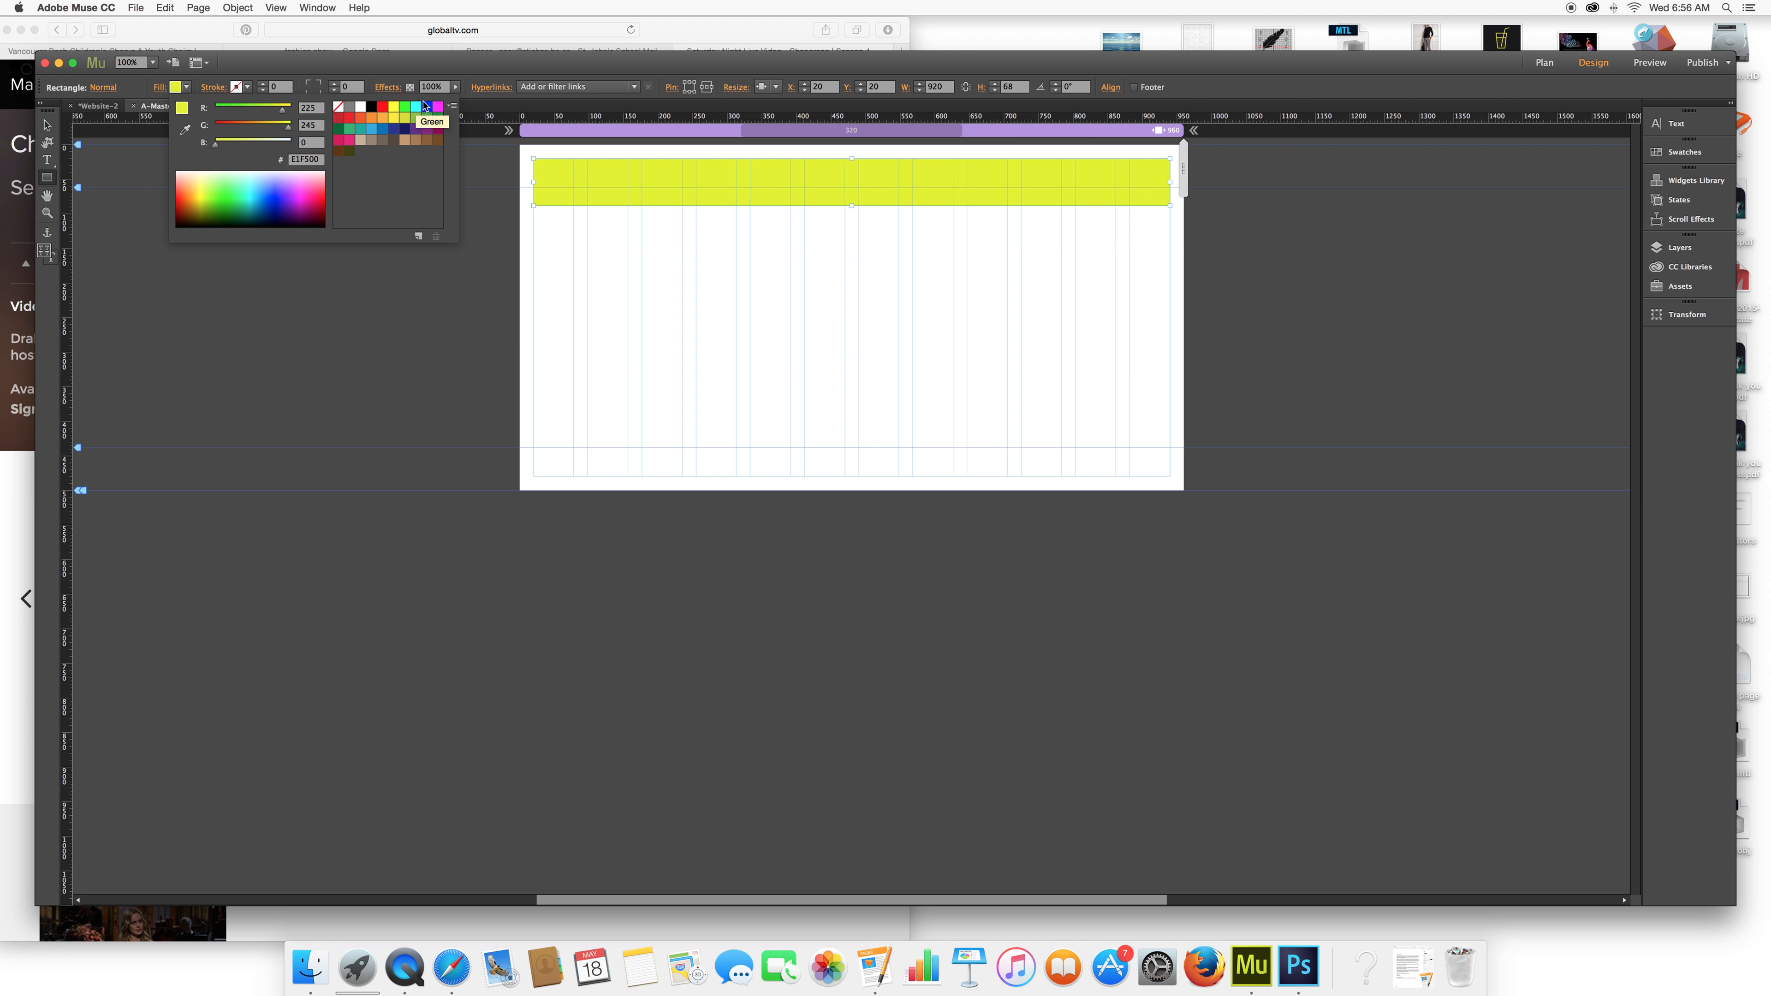
pyautogui.click(250, 207)
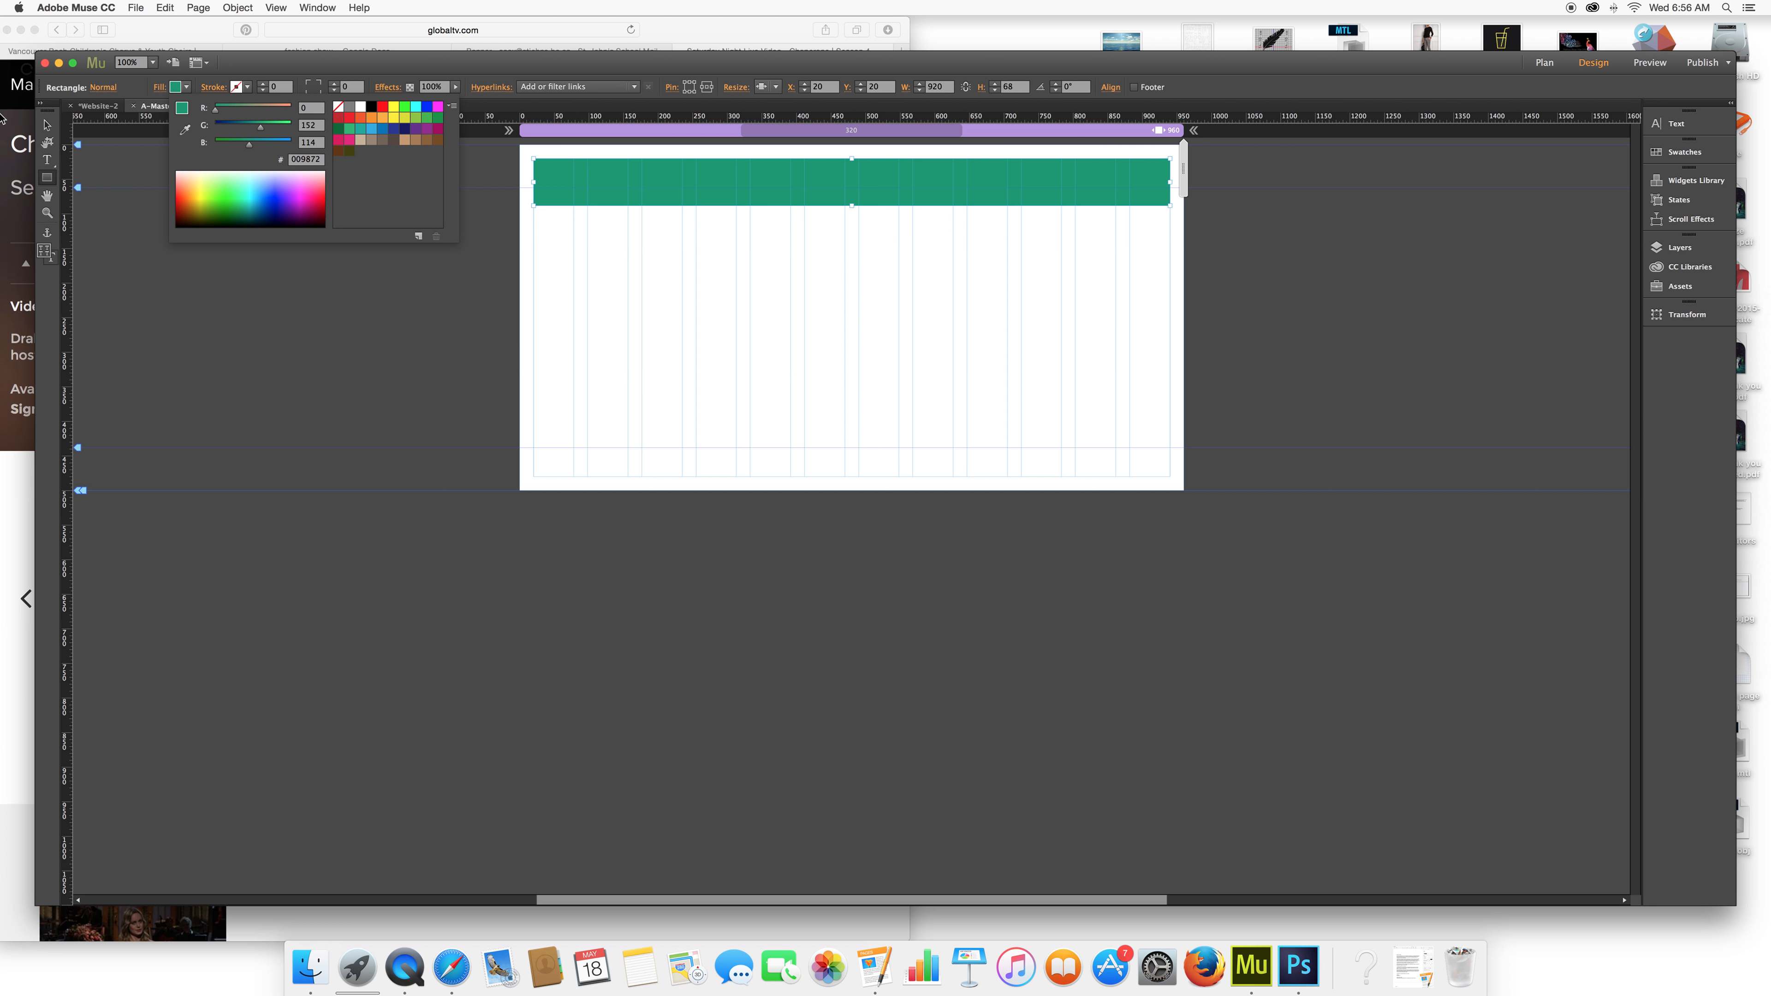
# Add a text frame over the green header reading "Radio 101fm".
pyautogui.click(46, 126)
pyautogui.click(46, 160)
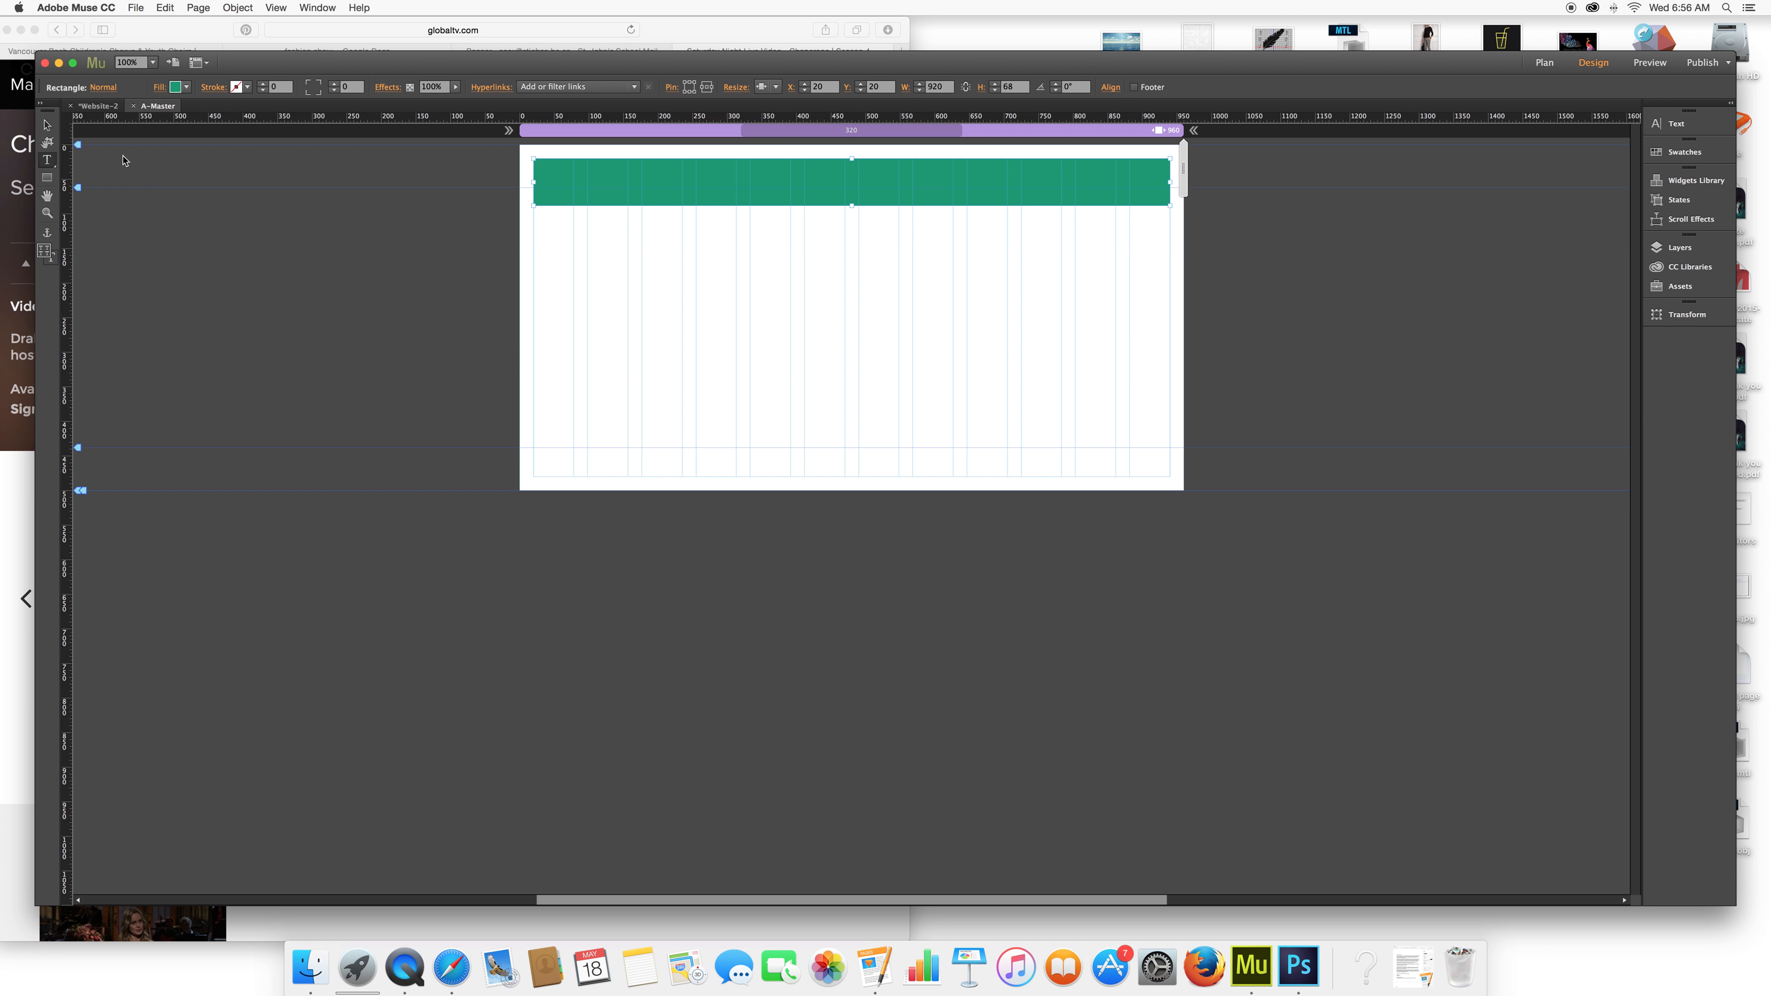
pyautogui.moveTo(649, 165); pyautogui.dragTo(932, 203)
pyautogui.write('Radiu')
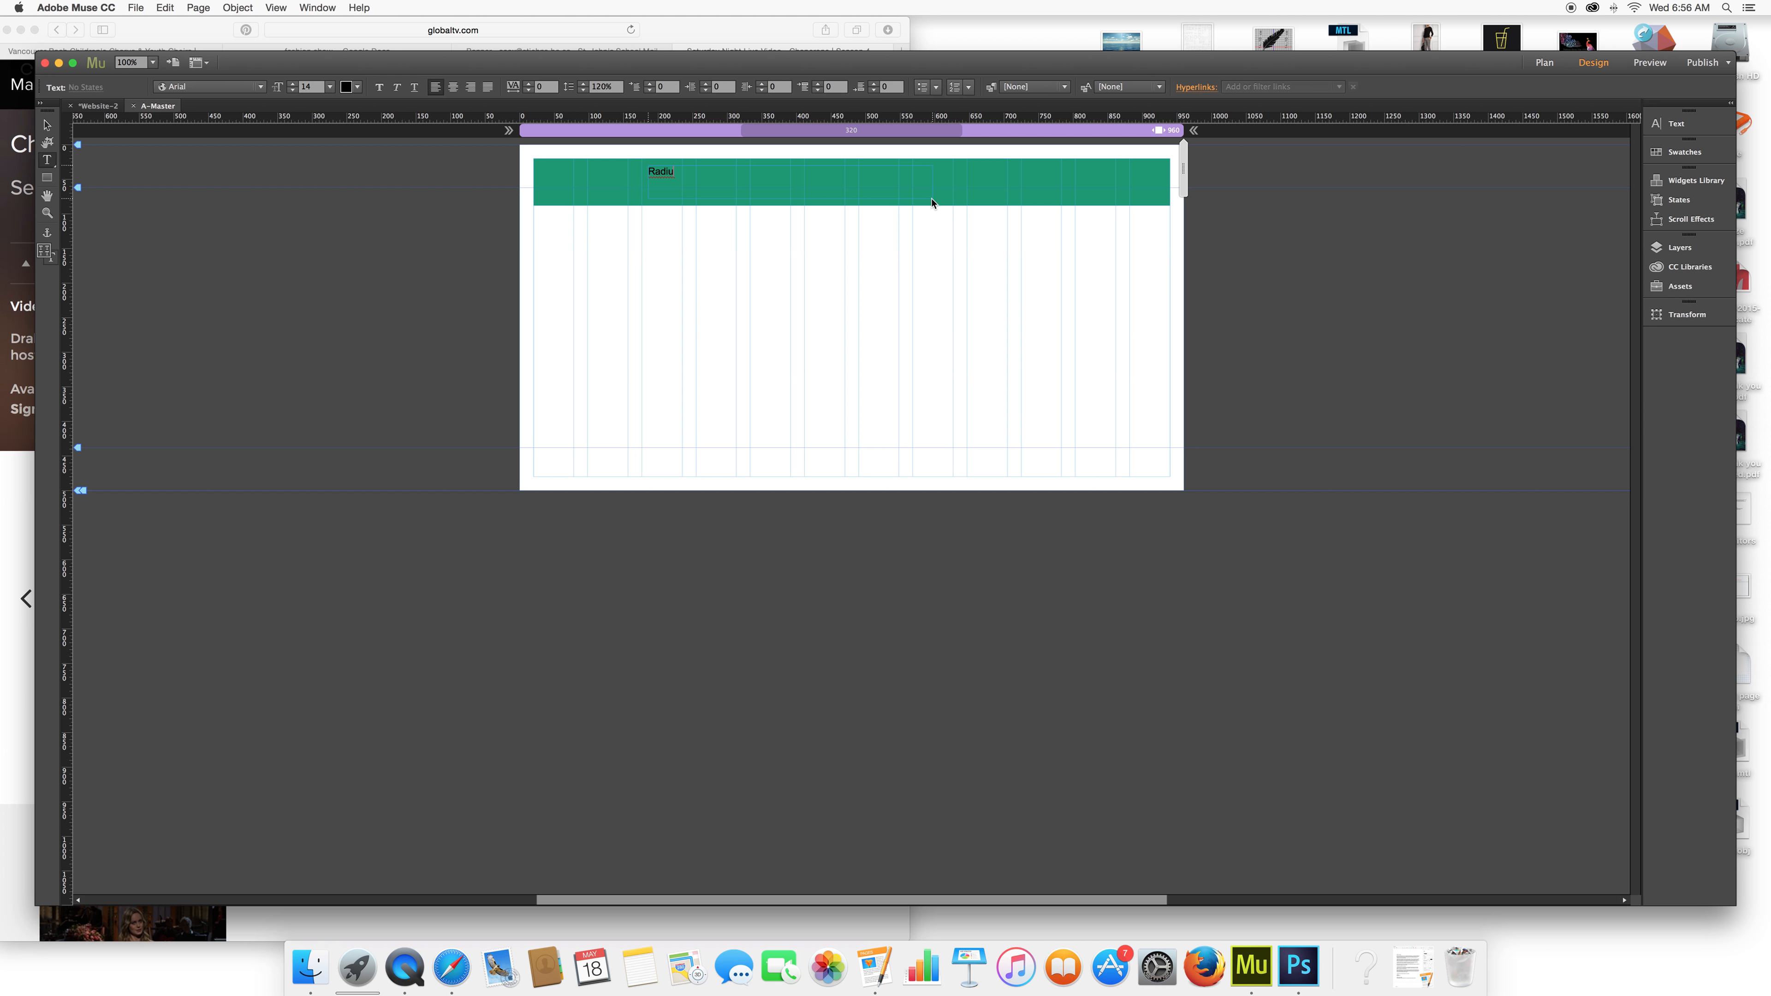
pyautogui.press('BackSpace')
pyautogui.write('o 101fm')
pyautogui.press('super+a')
# Make the "Radio 101fm" title white and enlarge it to size 34.
pyautogui.click(357, 87)
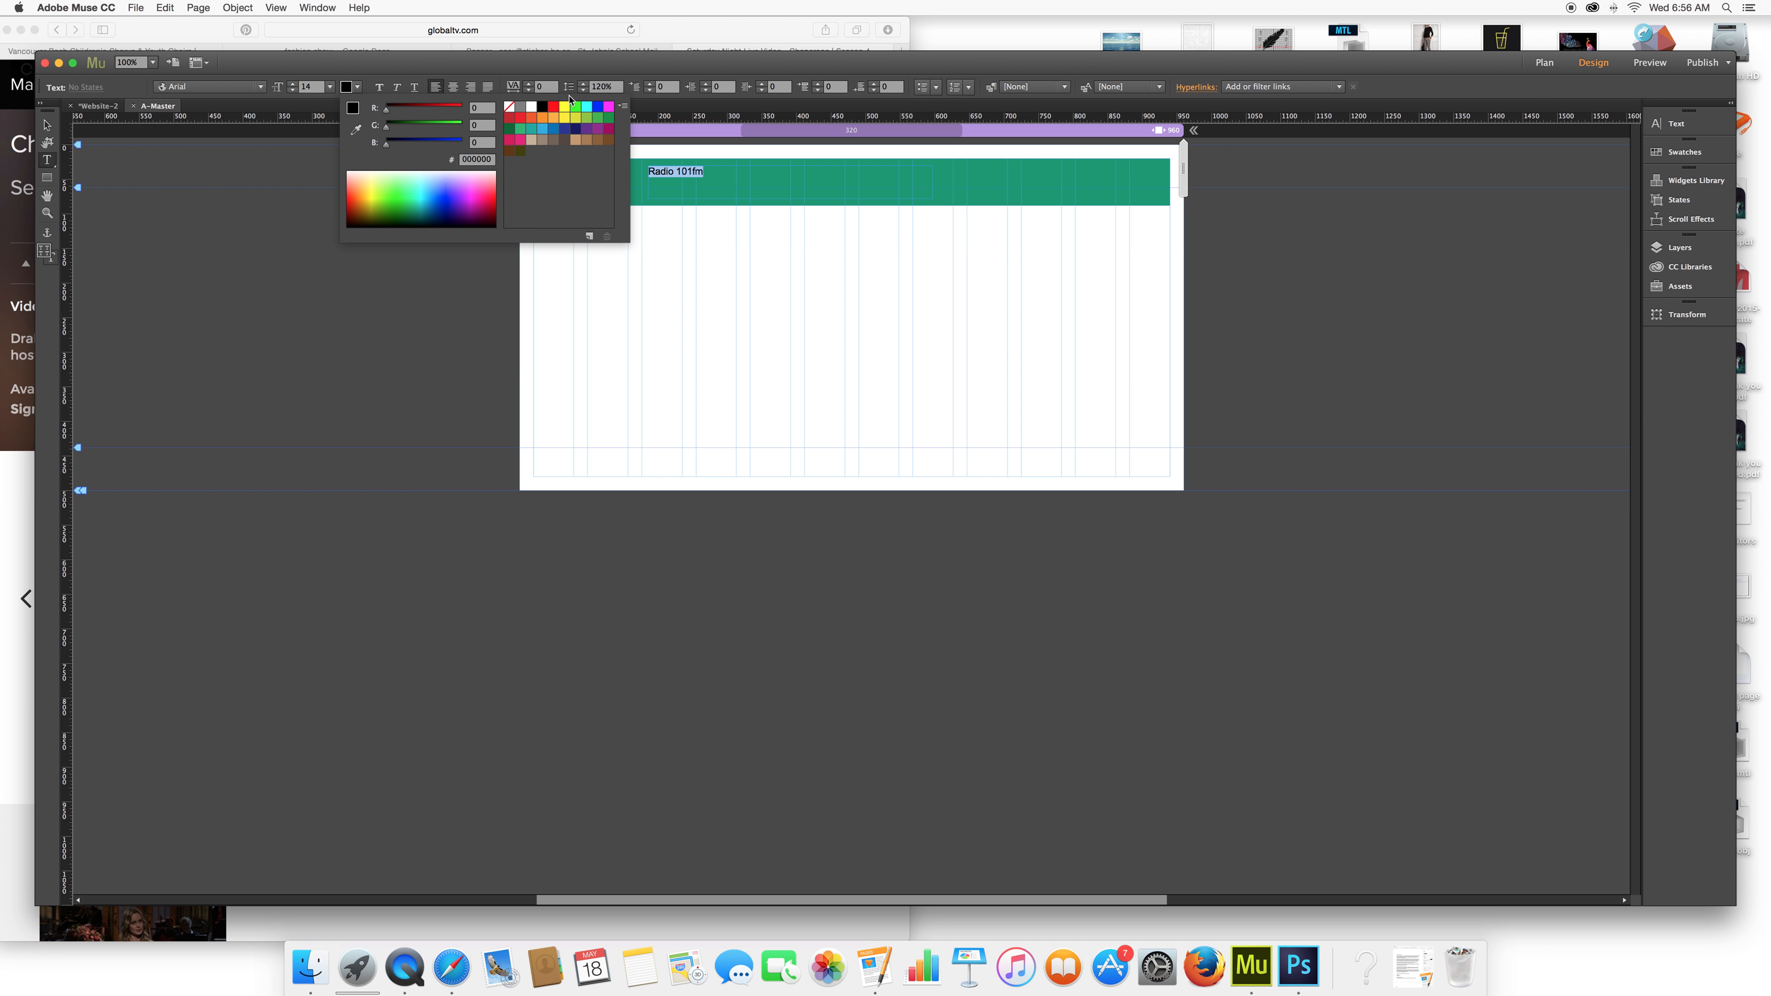
pyautogui.click(532, 107)
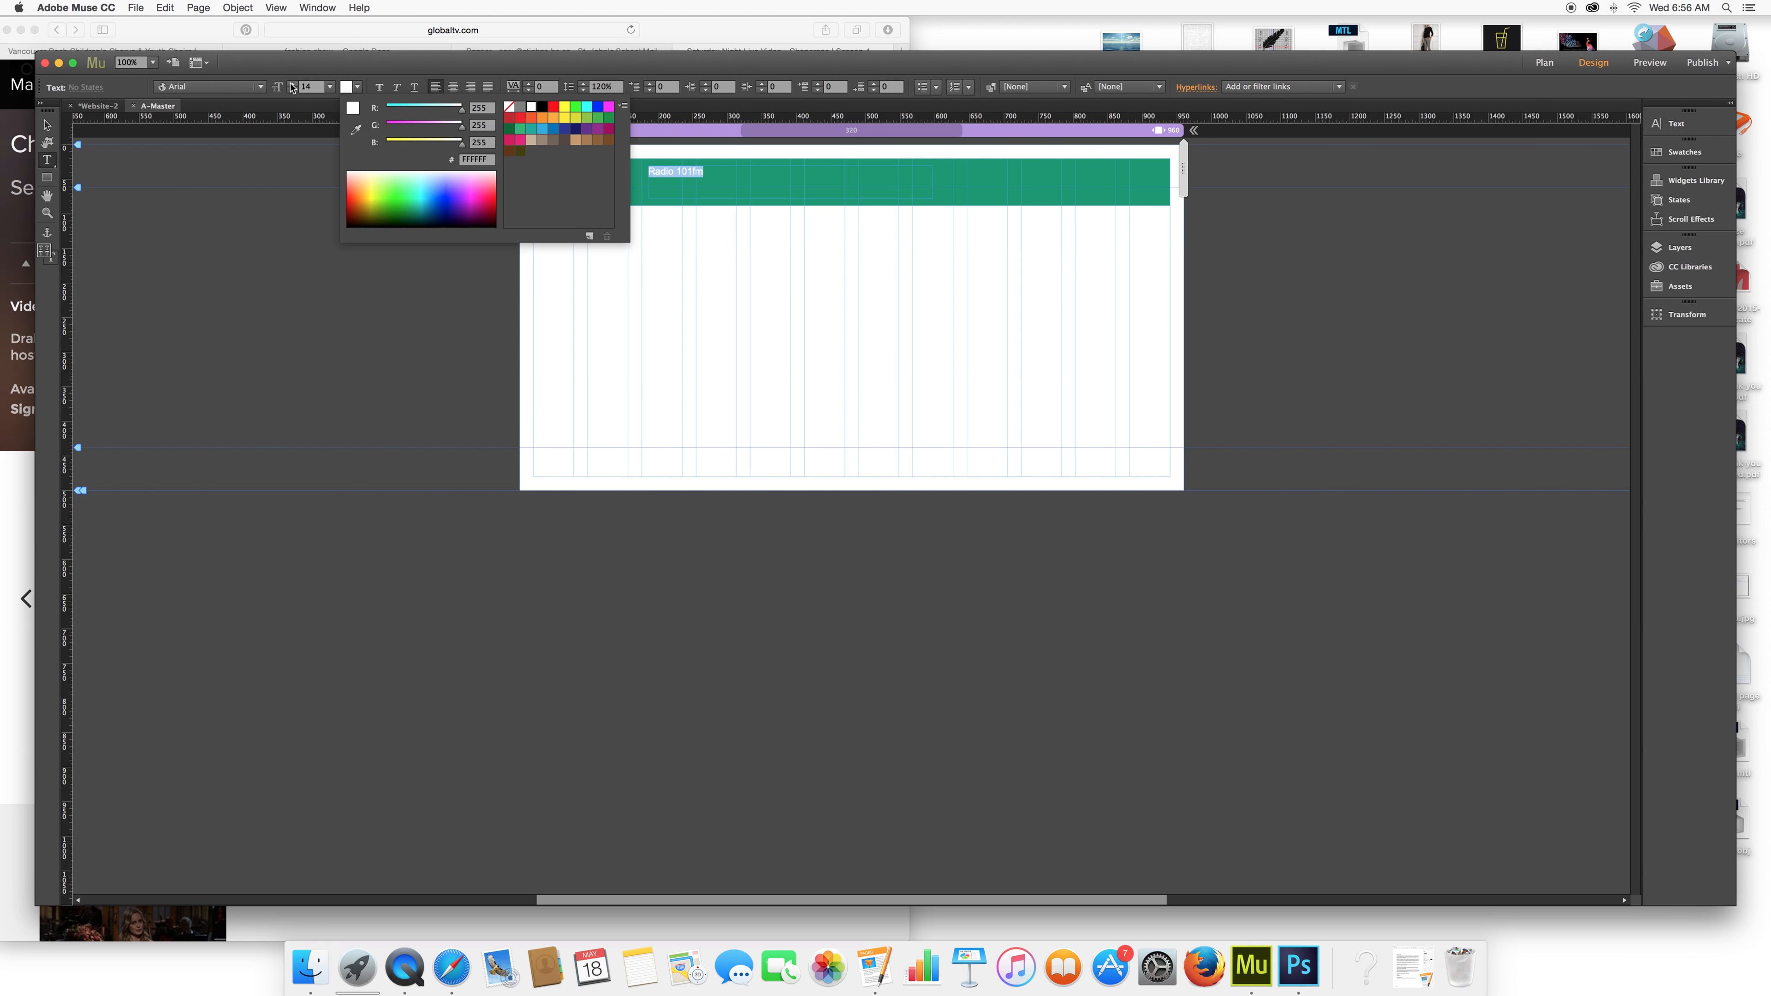
pyautogui.click(299, 85)
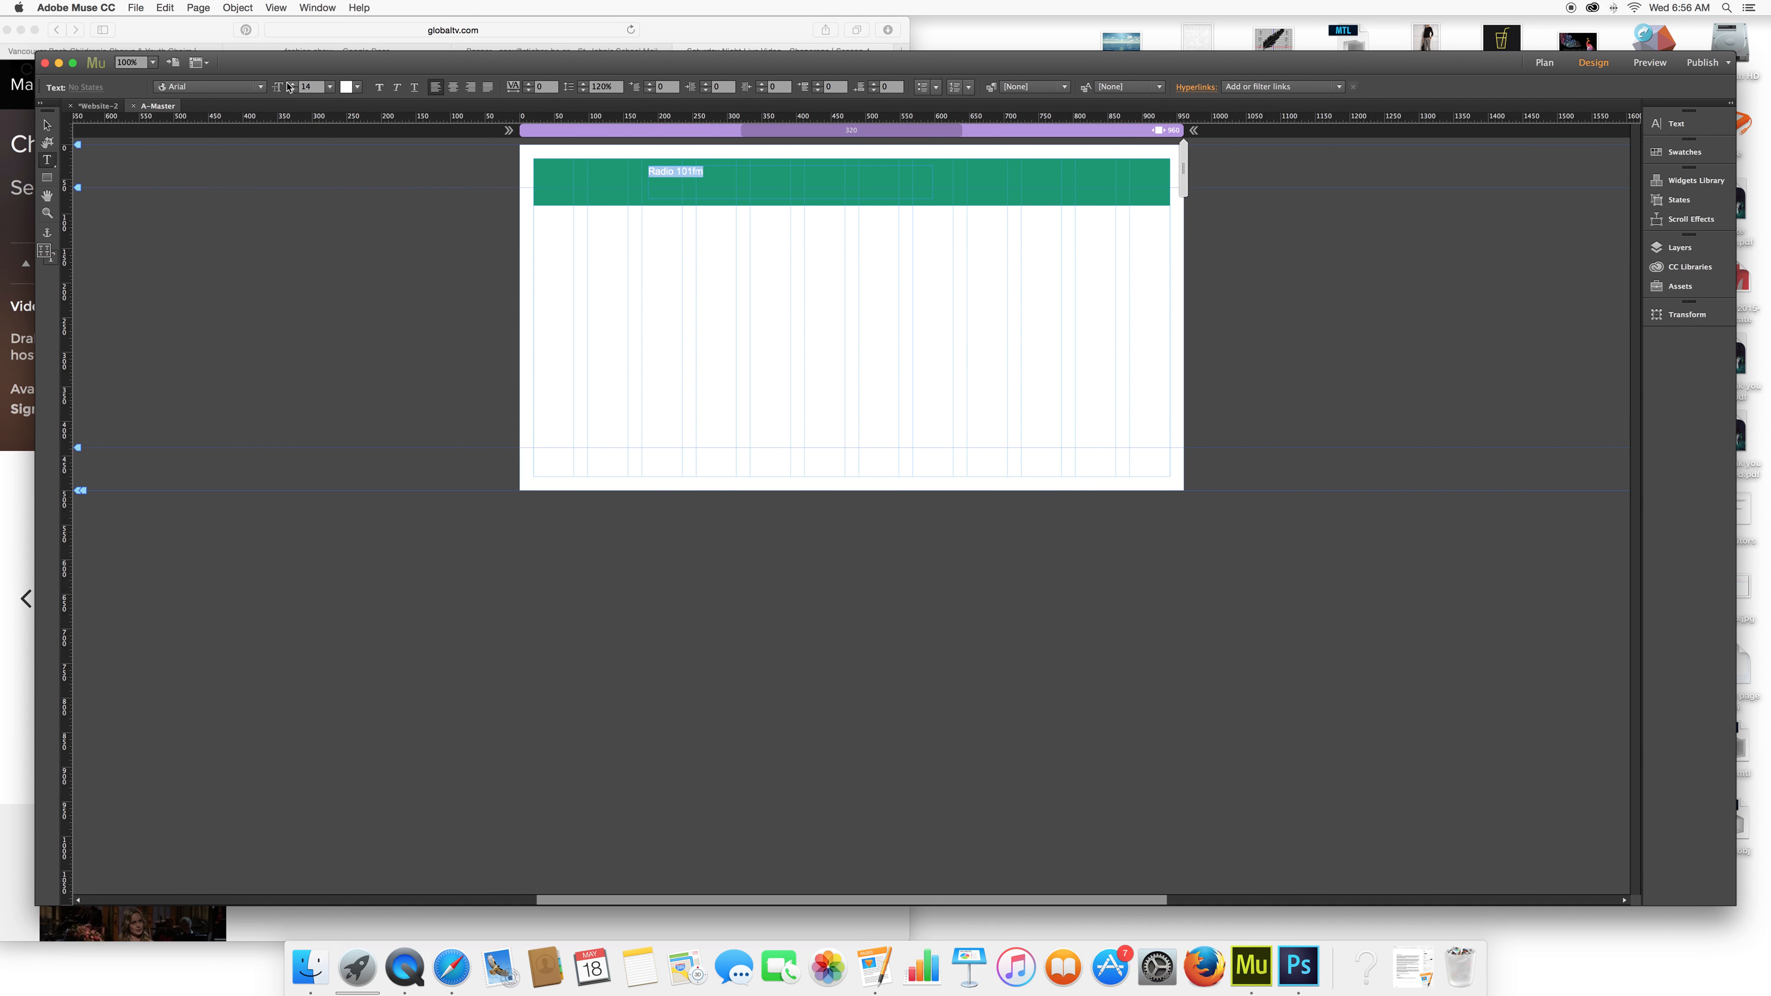
pyautogui.click(291, 85)
pyautogui.click(291, 85)
pyautogui.click(292, 84)
pyautogui.click(292, 85)
pyautogui.click(292, 85)
pyautogui.click(292, 84)
pyautogui.click(292, 85)
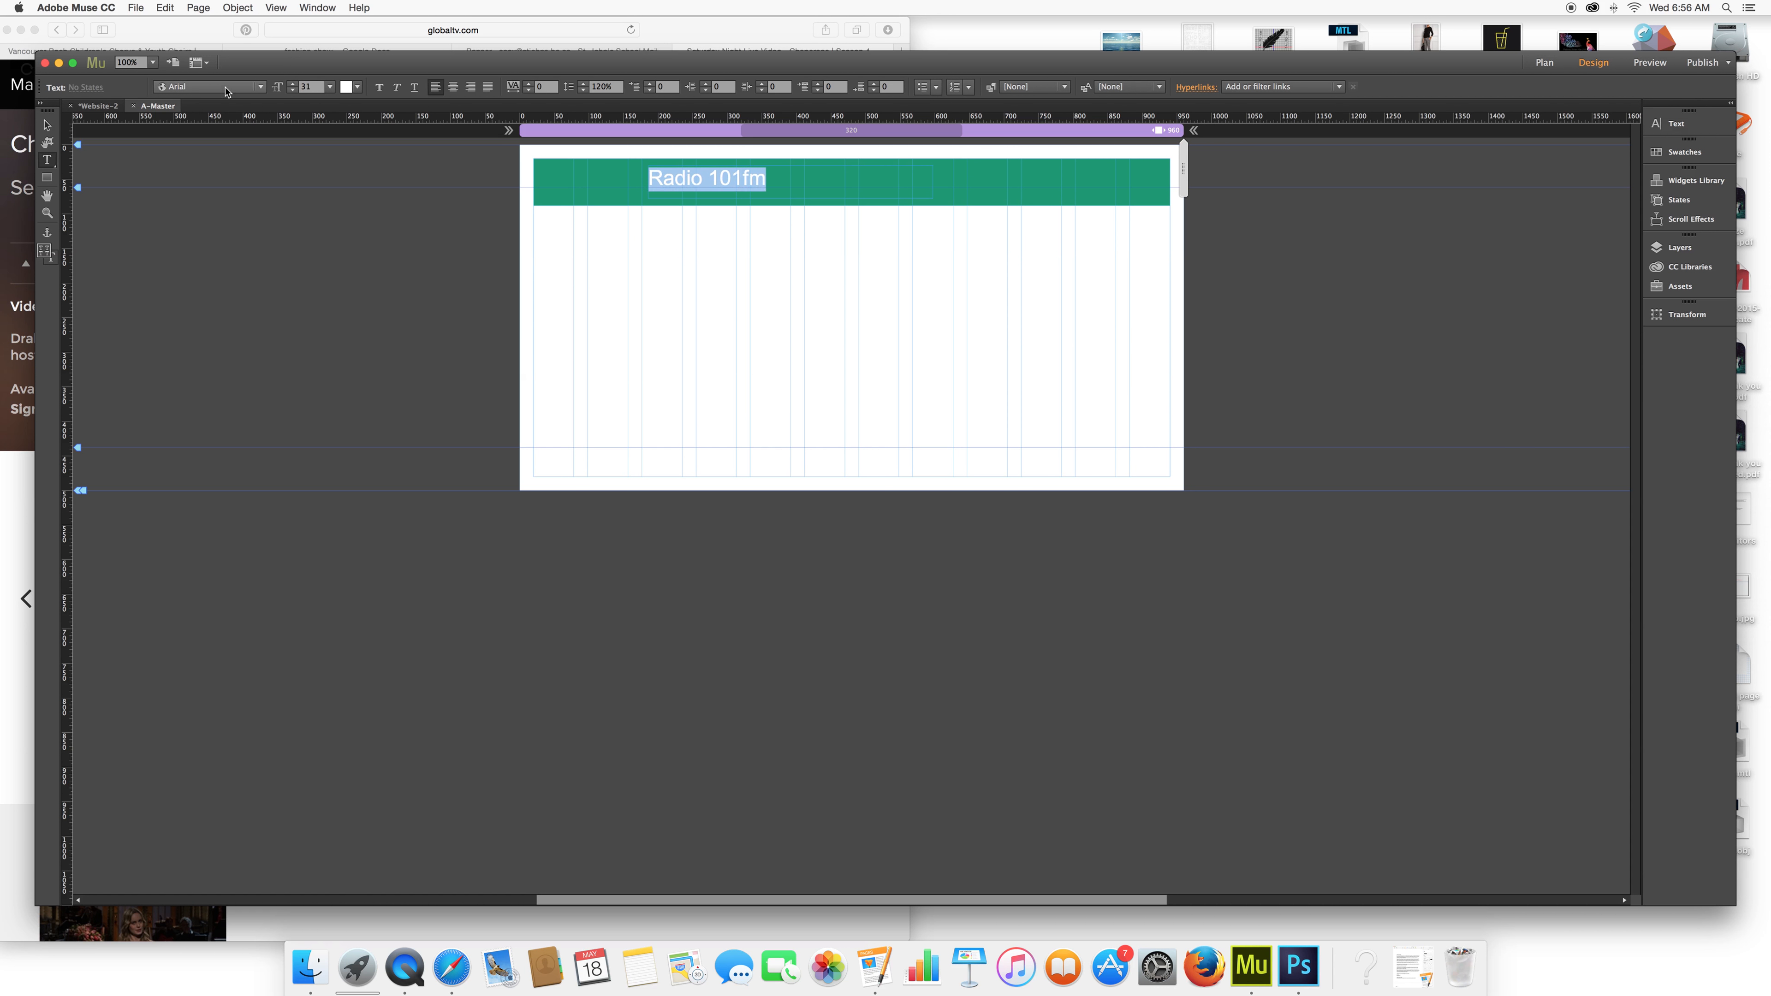
# Set the title's font to Verdana and move the text frame to the header's right end.
pyautogui.click(264, 89)
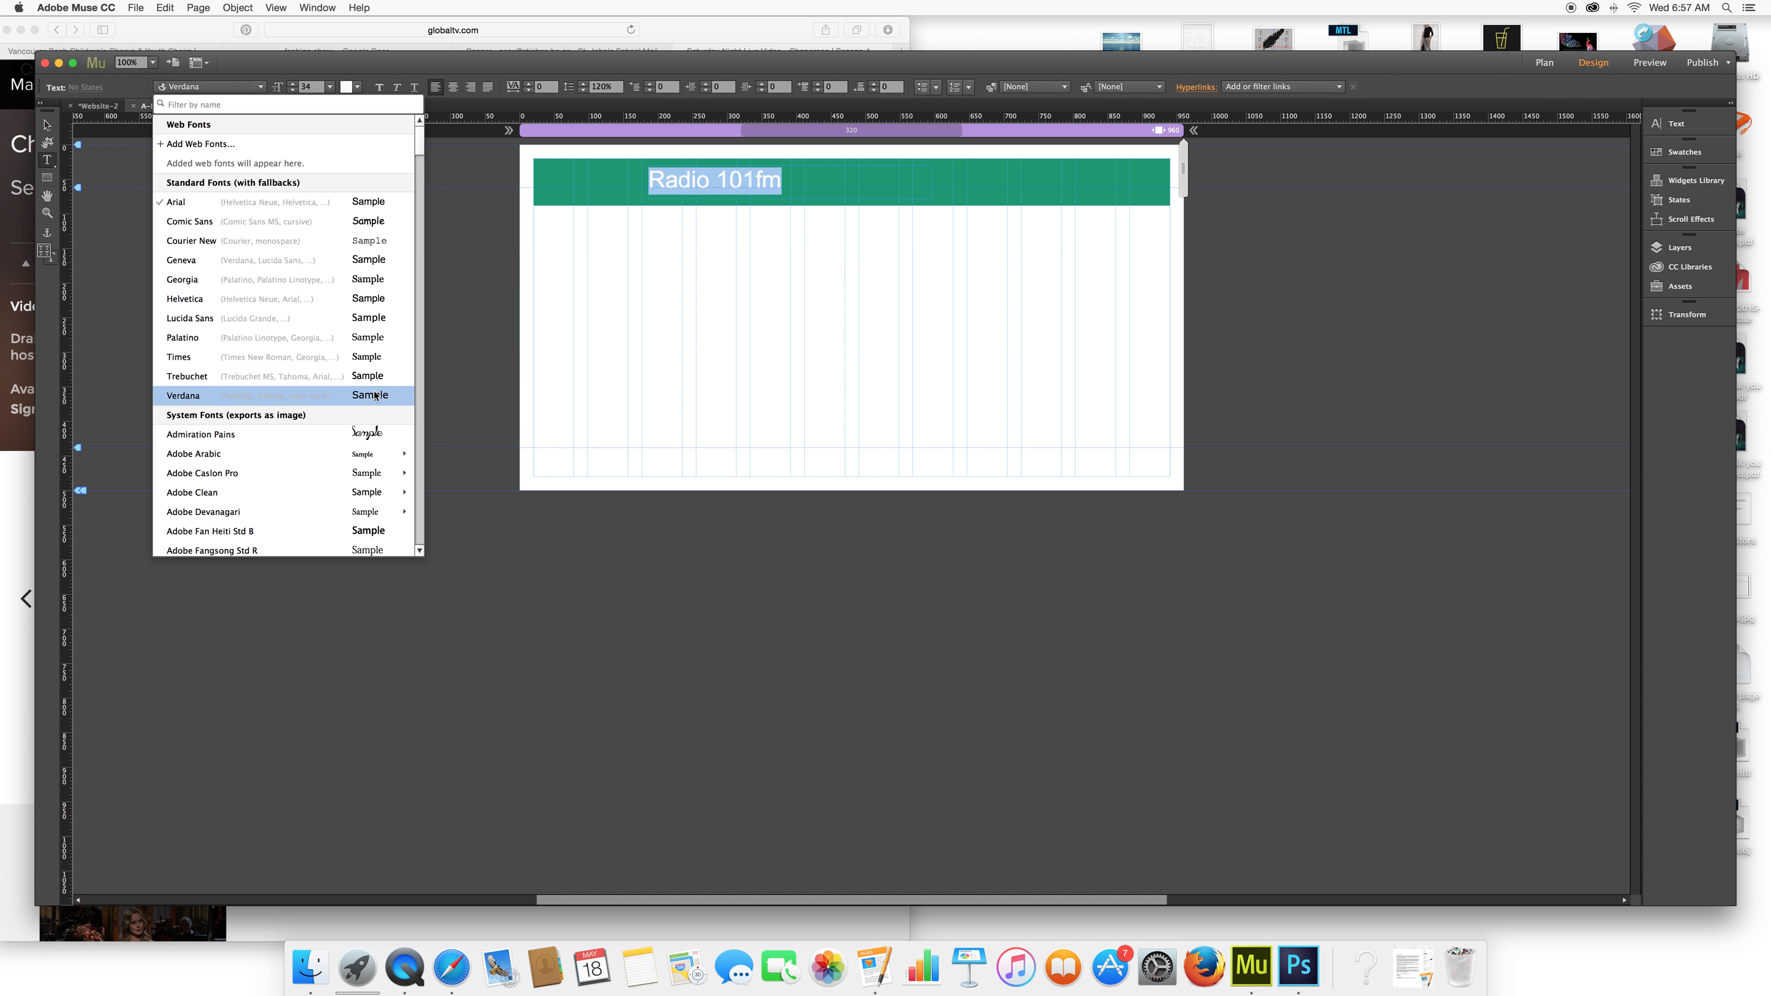
pyautogui.click(352, 395)
pyautogui.click(46, 126)
pyautogui.click(210, 269)
pyautogui.moveTo(722, 175); pyautogui.dragTo(1160, 187)
pyautogui.click(1290, 314)
# Place a horizontal menu widget directly below the header and stretch it to 920 wide and 39 high.
pyautogui.click(1695, 181)
pyautogui.click(317, 8)
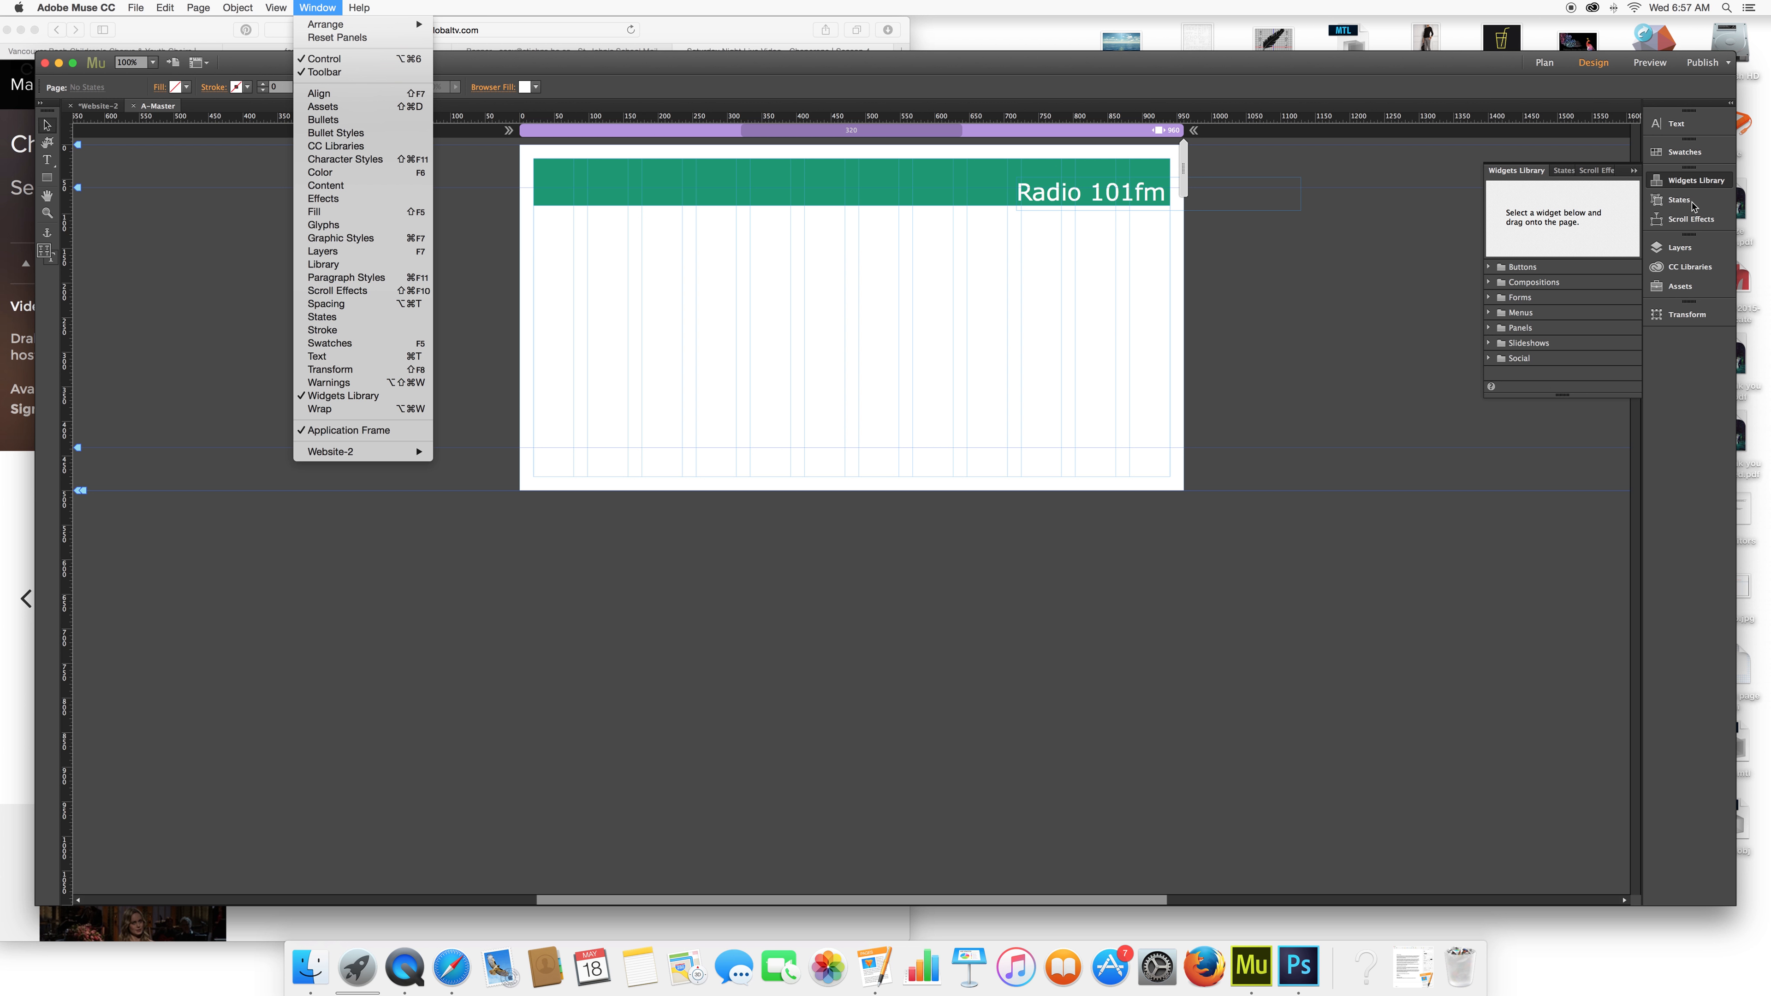
pyautogui.click(1493, 313)
pyautogui.click(1491, 313)
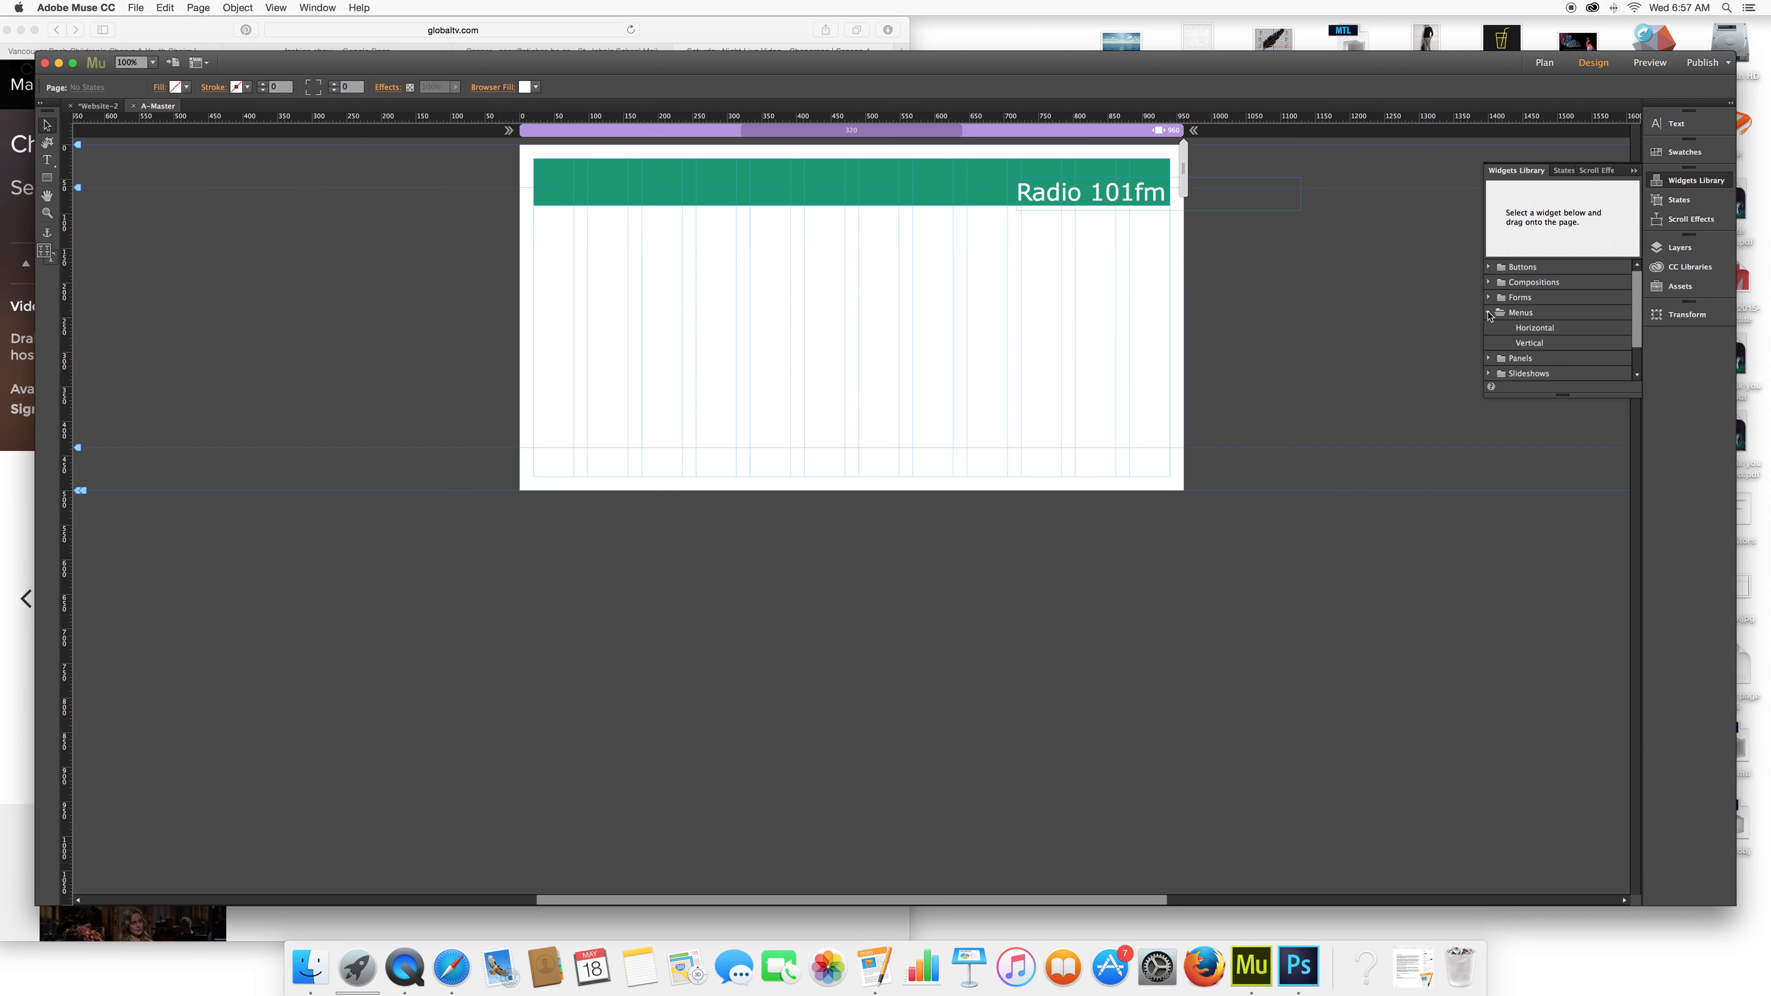
pyautogui.click(1537, 328)
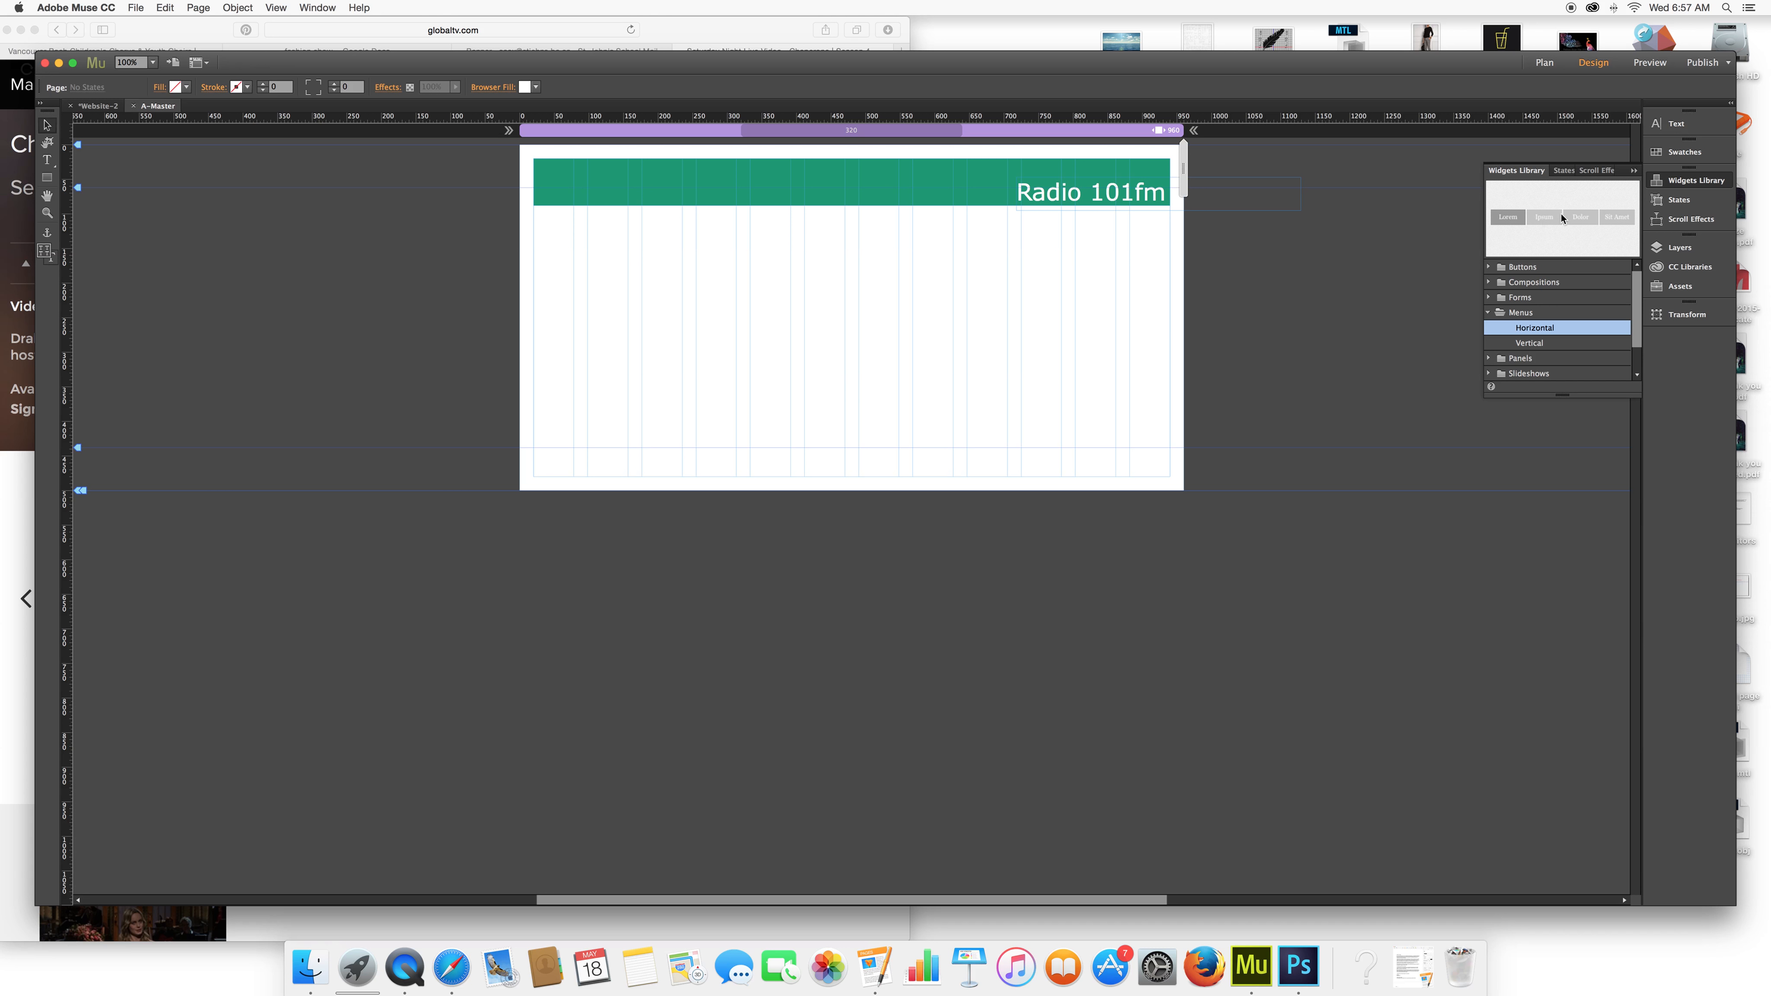
pyautogui.click(1536, 345)
pyautogui.click(1538, 329)
pyautogui.moveTo(1542, 333); pyautogui.dragTo(633, 211)
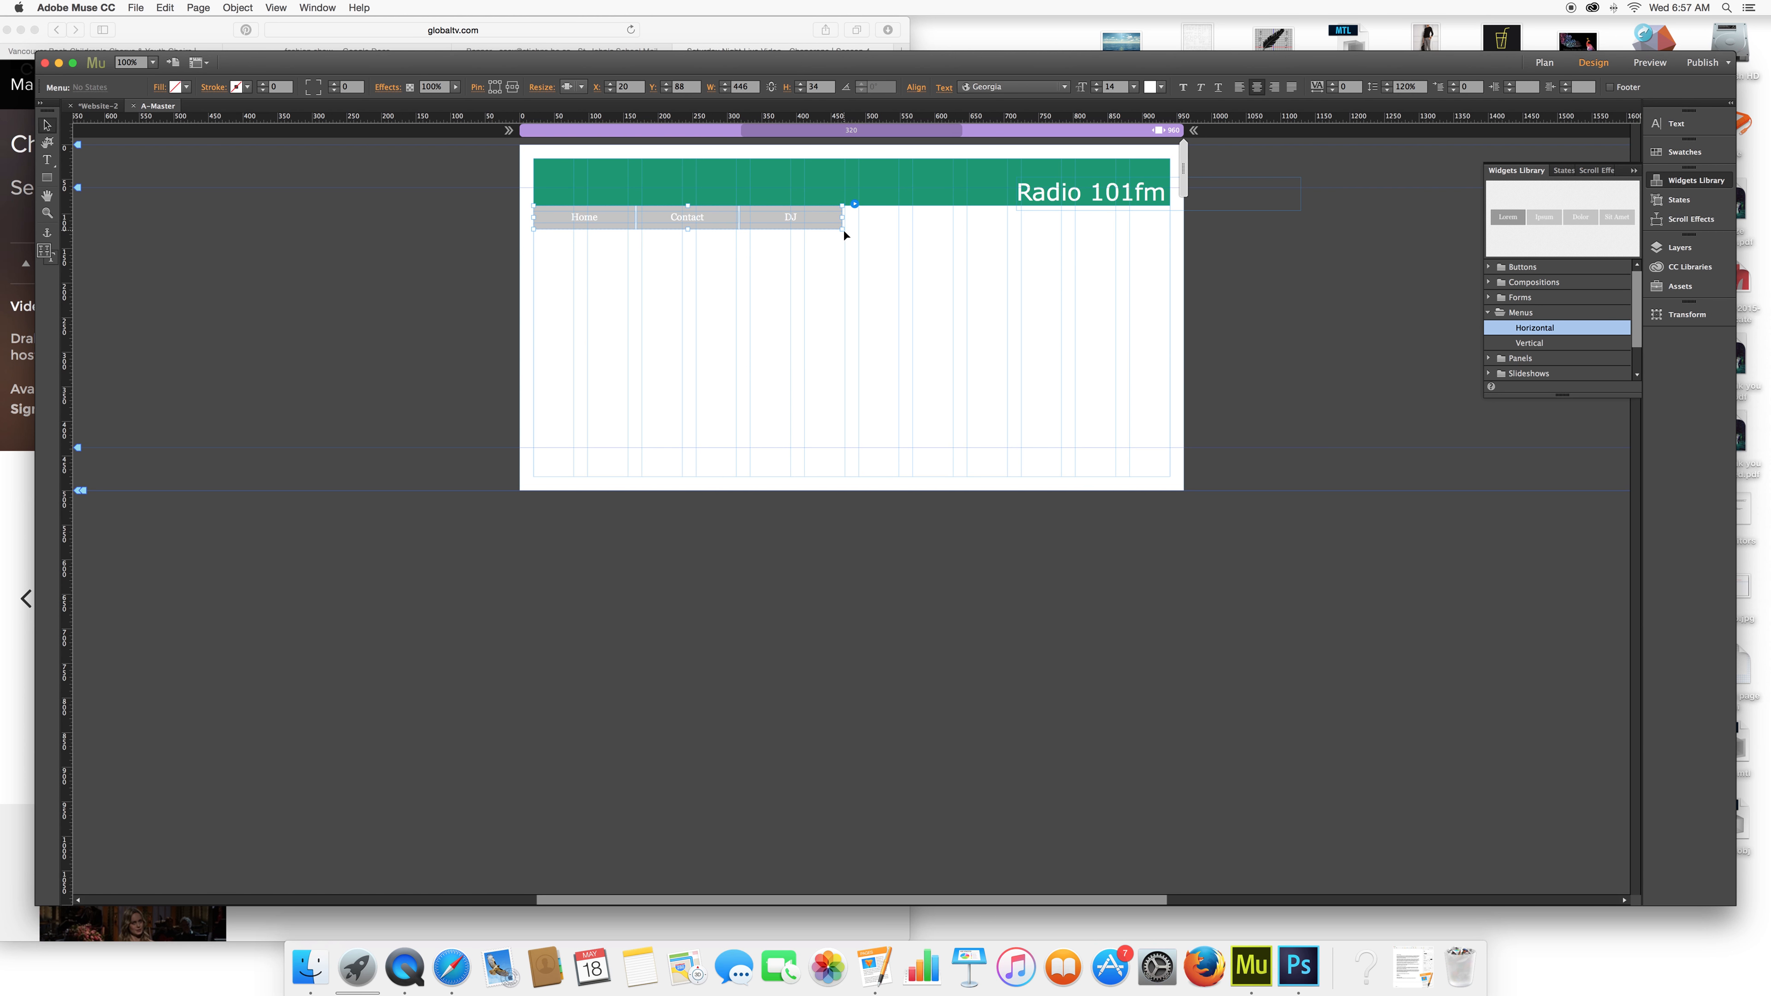
pyautogui.moveTo(843, 229); pyautogui.dragTo(1169, 238)
pyautogui.click(613, 382)
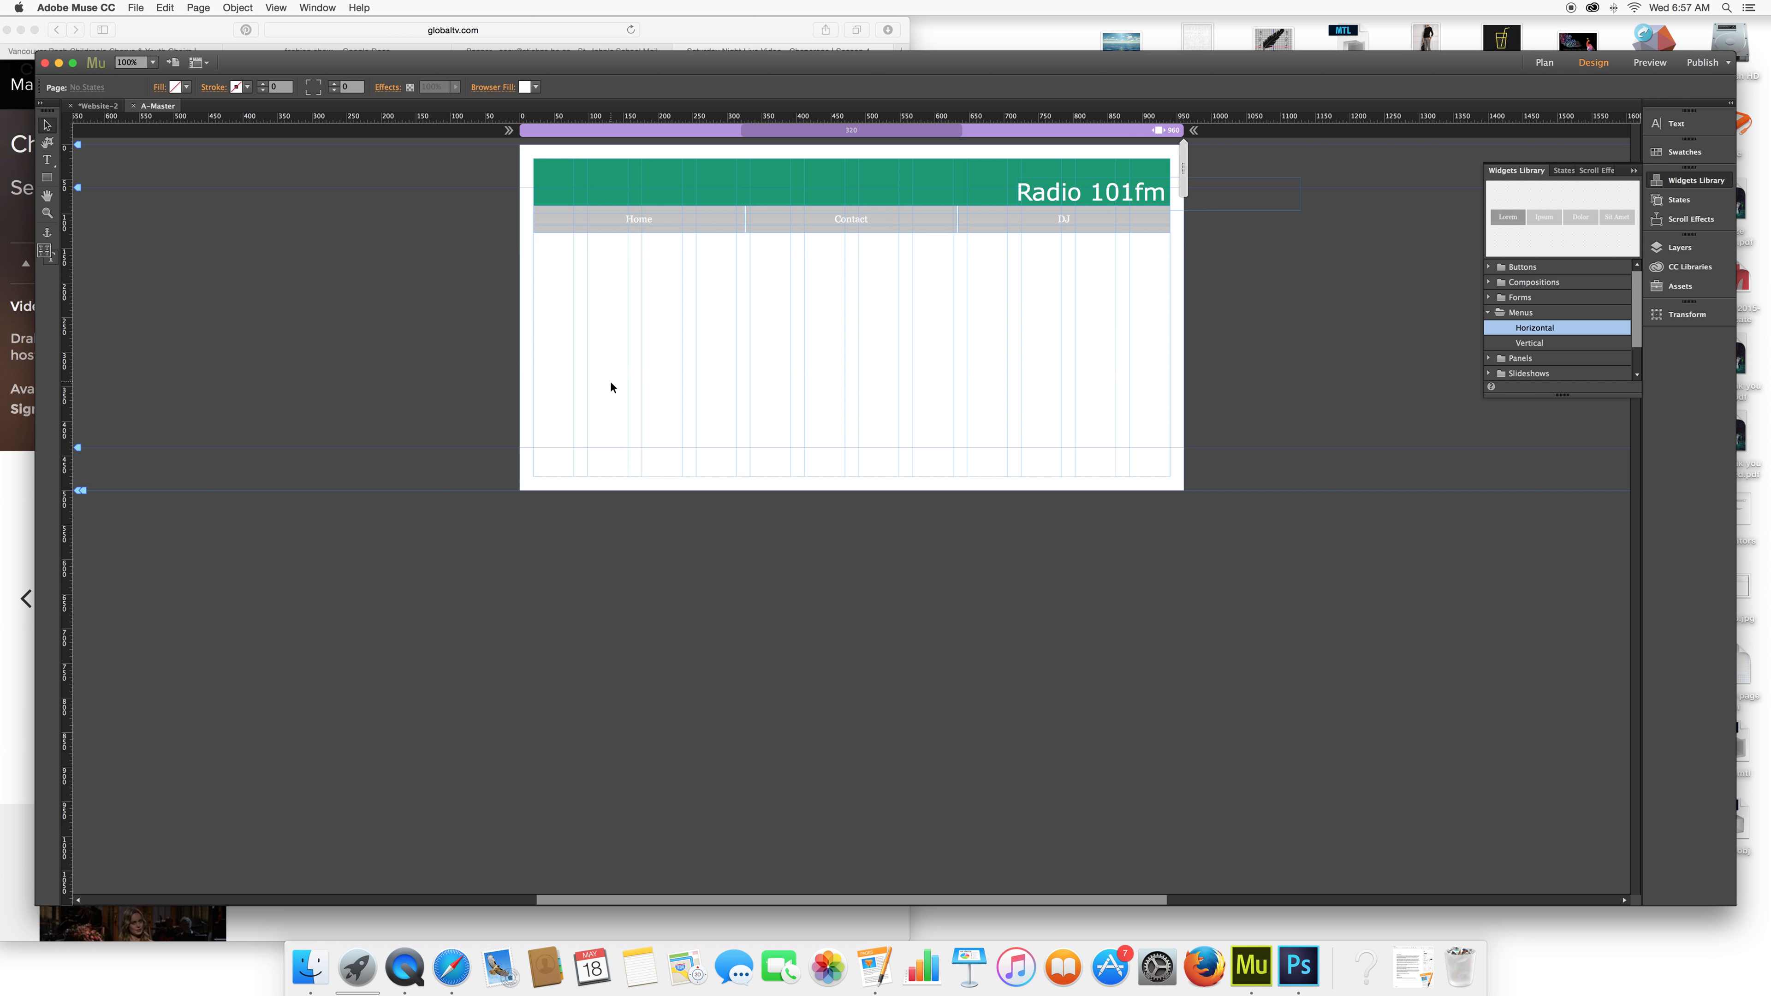
# Fill the DJ menu item's Normal state with the green sampled from the header.
pyautogui.click(662, 227)
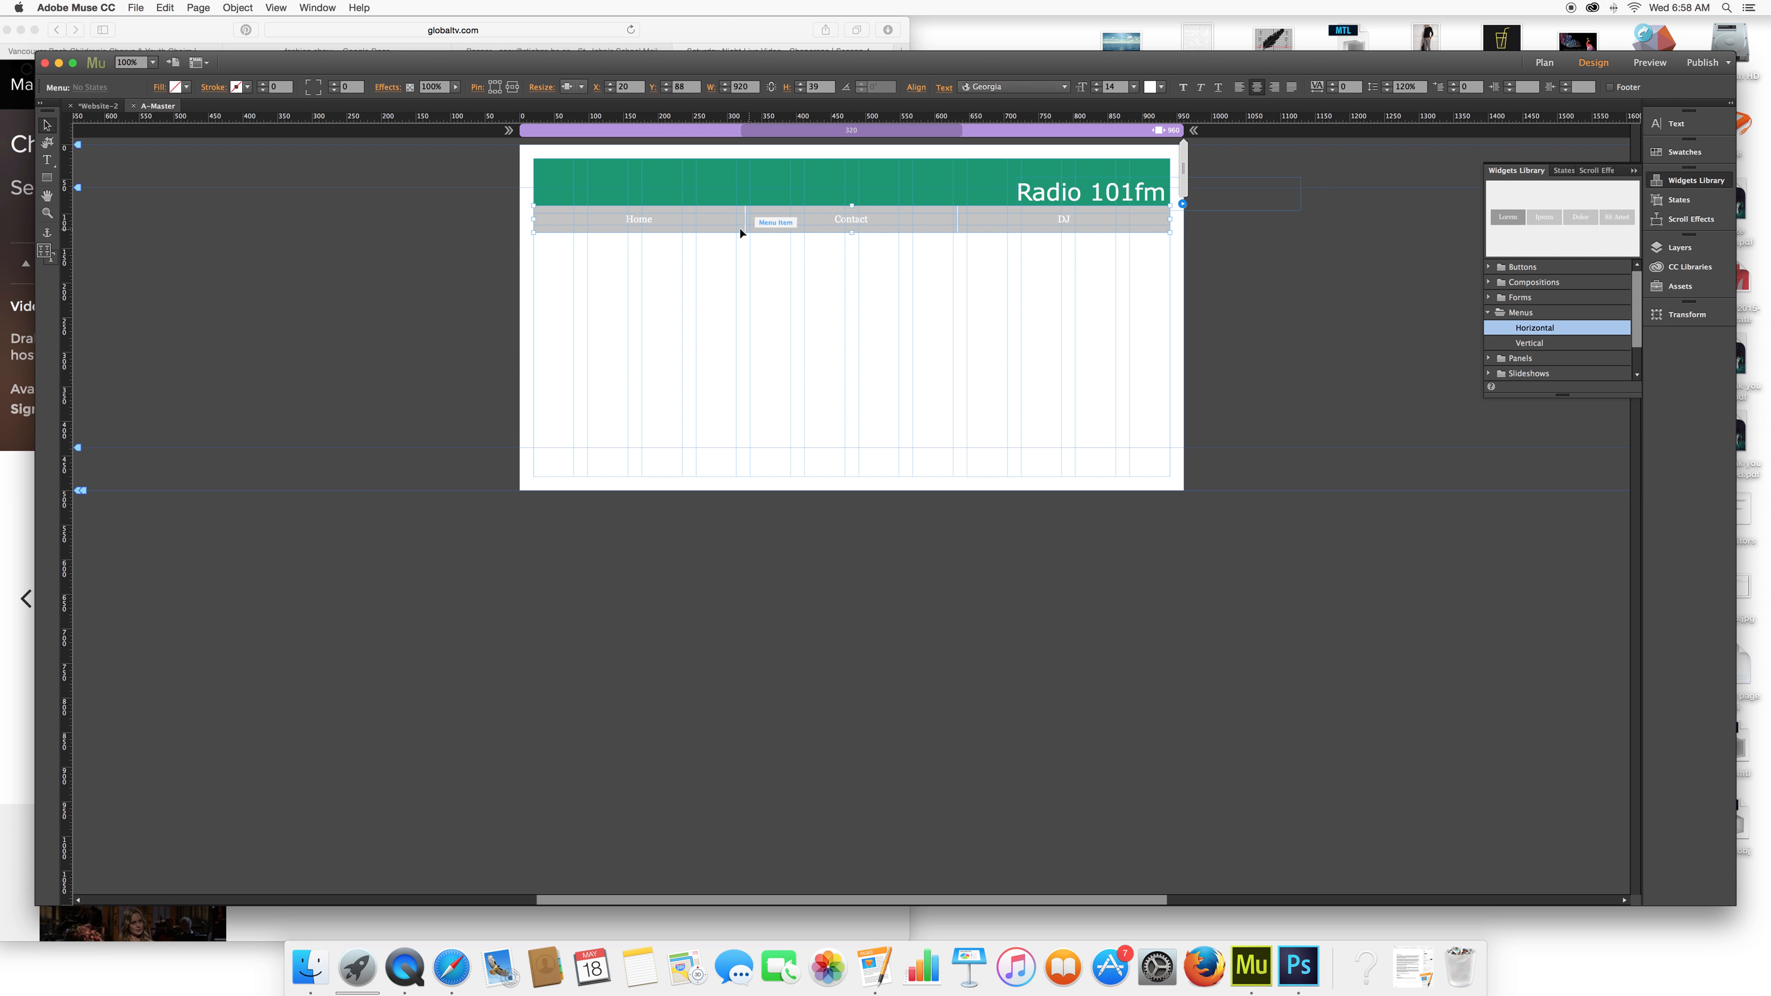
pyautogui.click(318, 7)
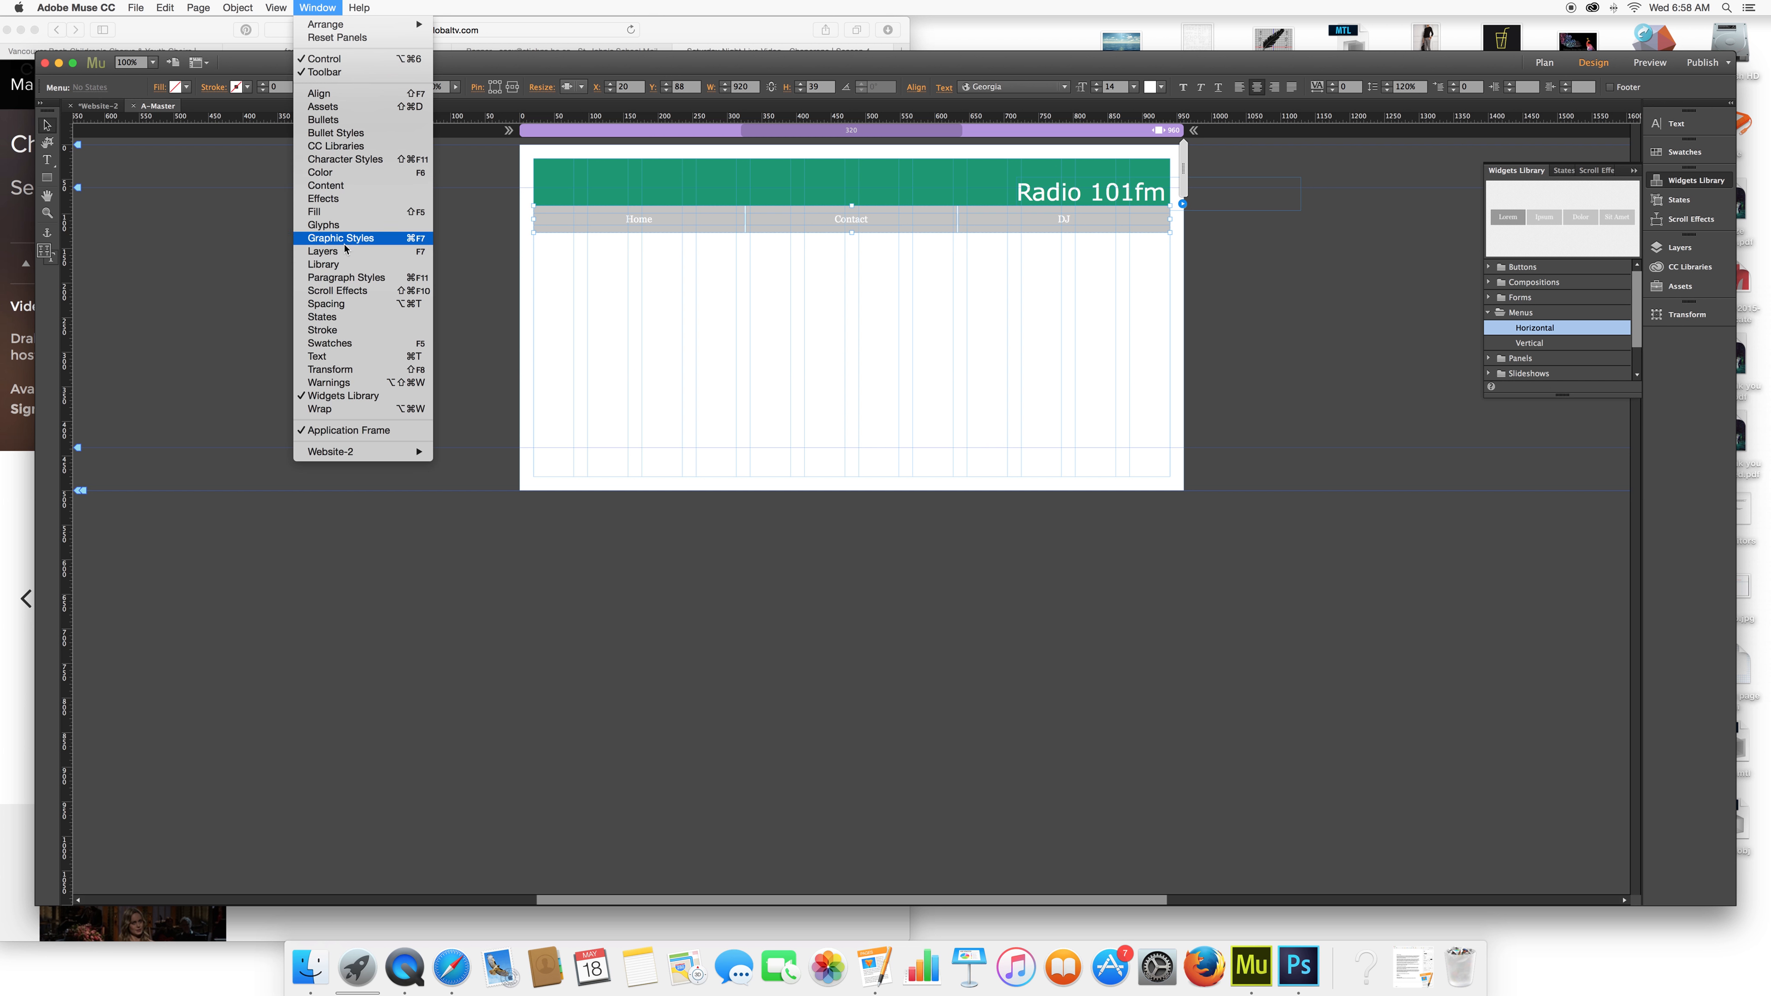
pyautogui.click(340, 317)
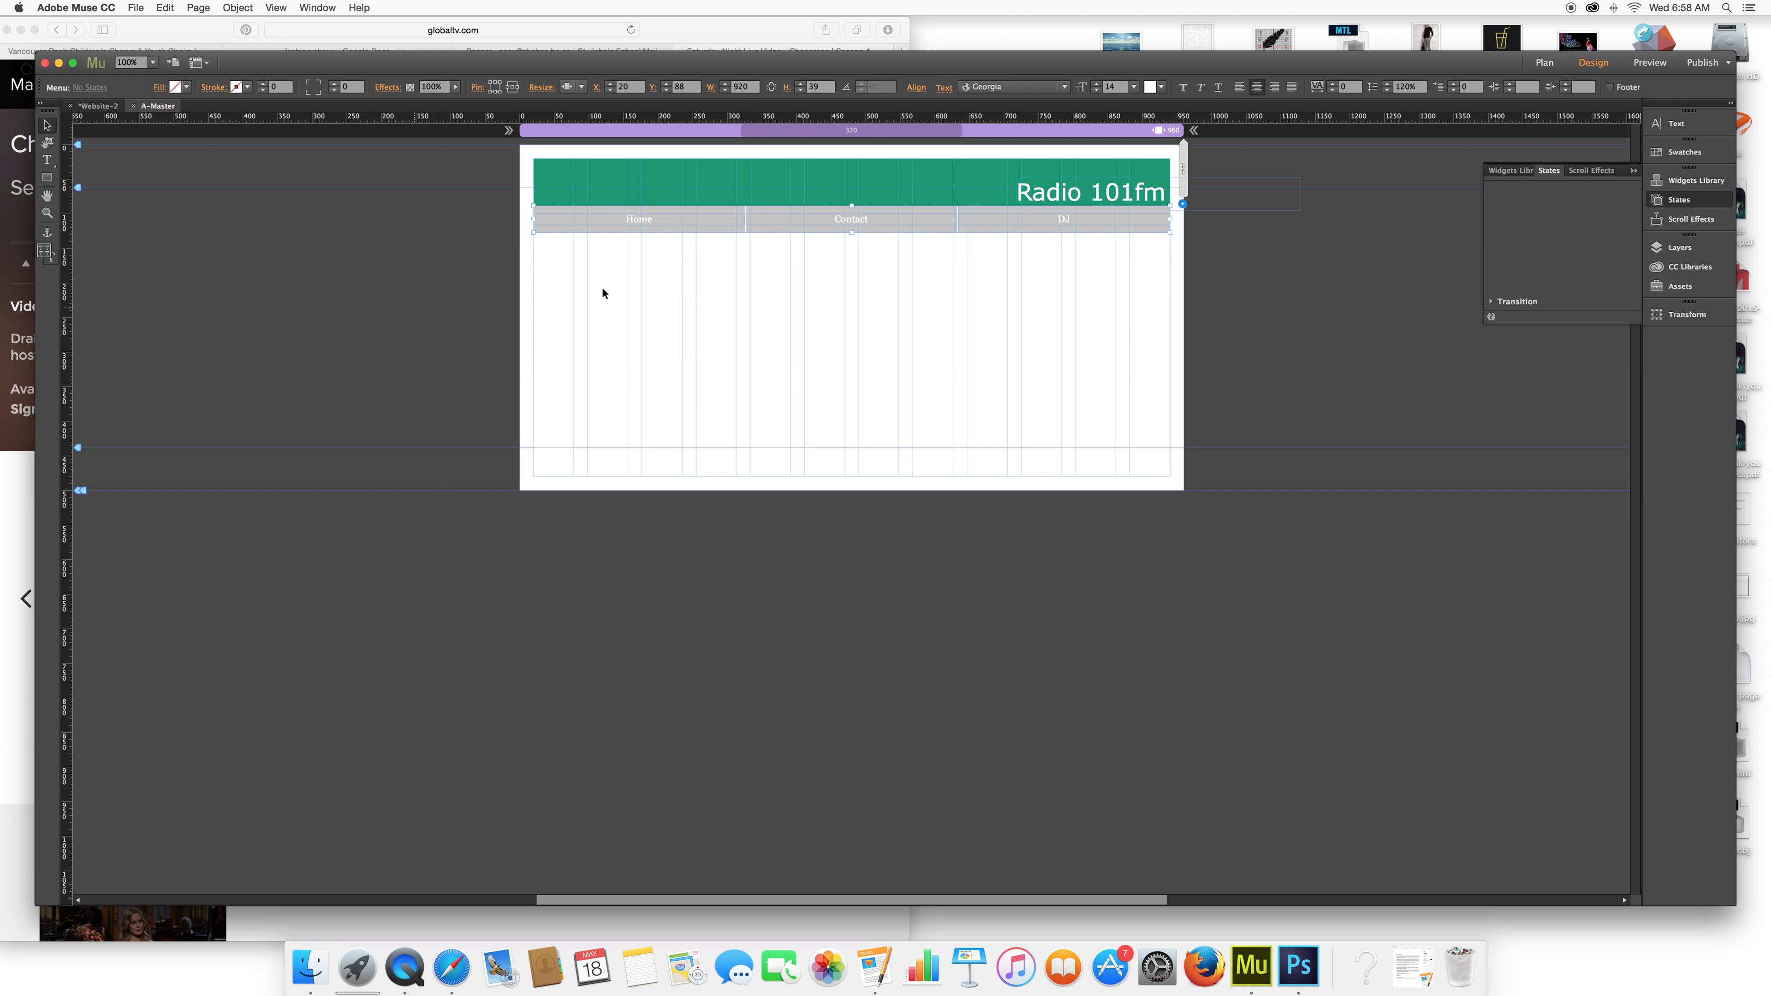
pyautogui.click(1006, 226)
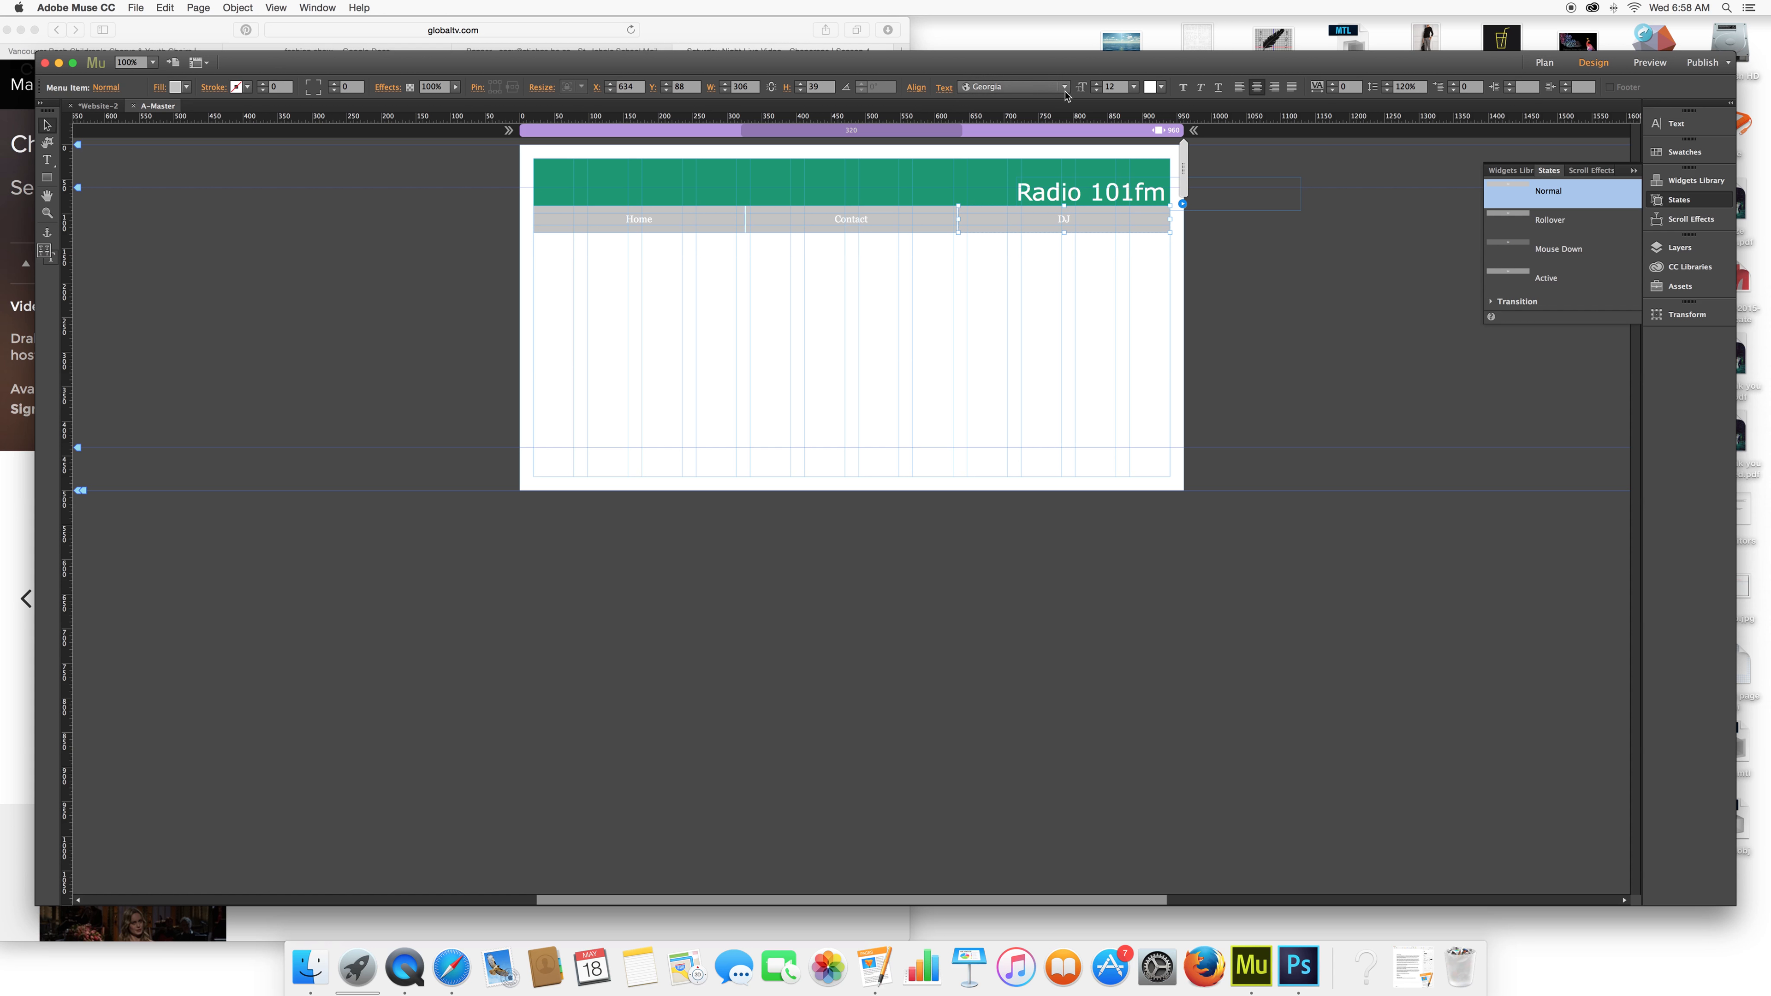
pyautogui.click(176, 87)
pyautogui.click(183, 132)
pyautogui.click(613, 170)
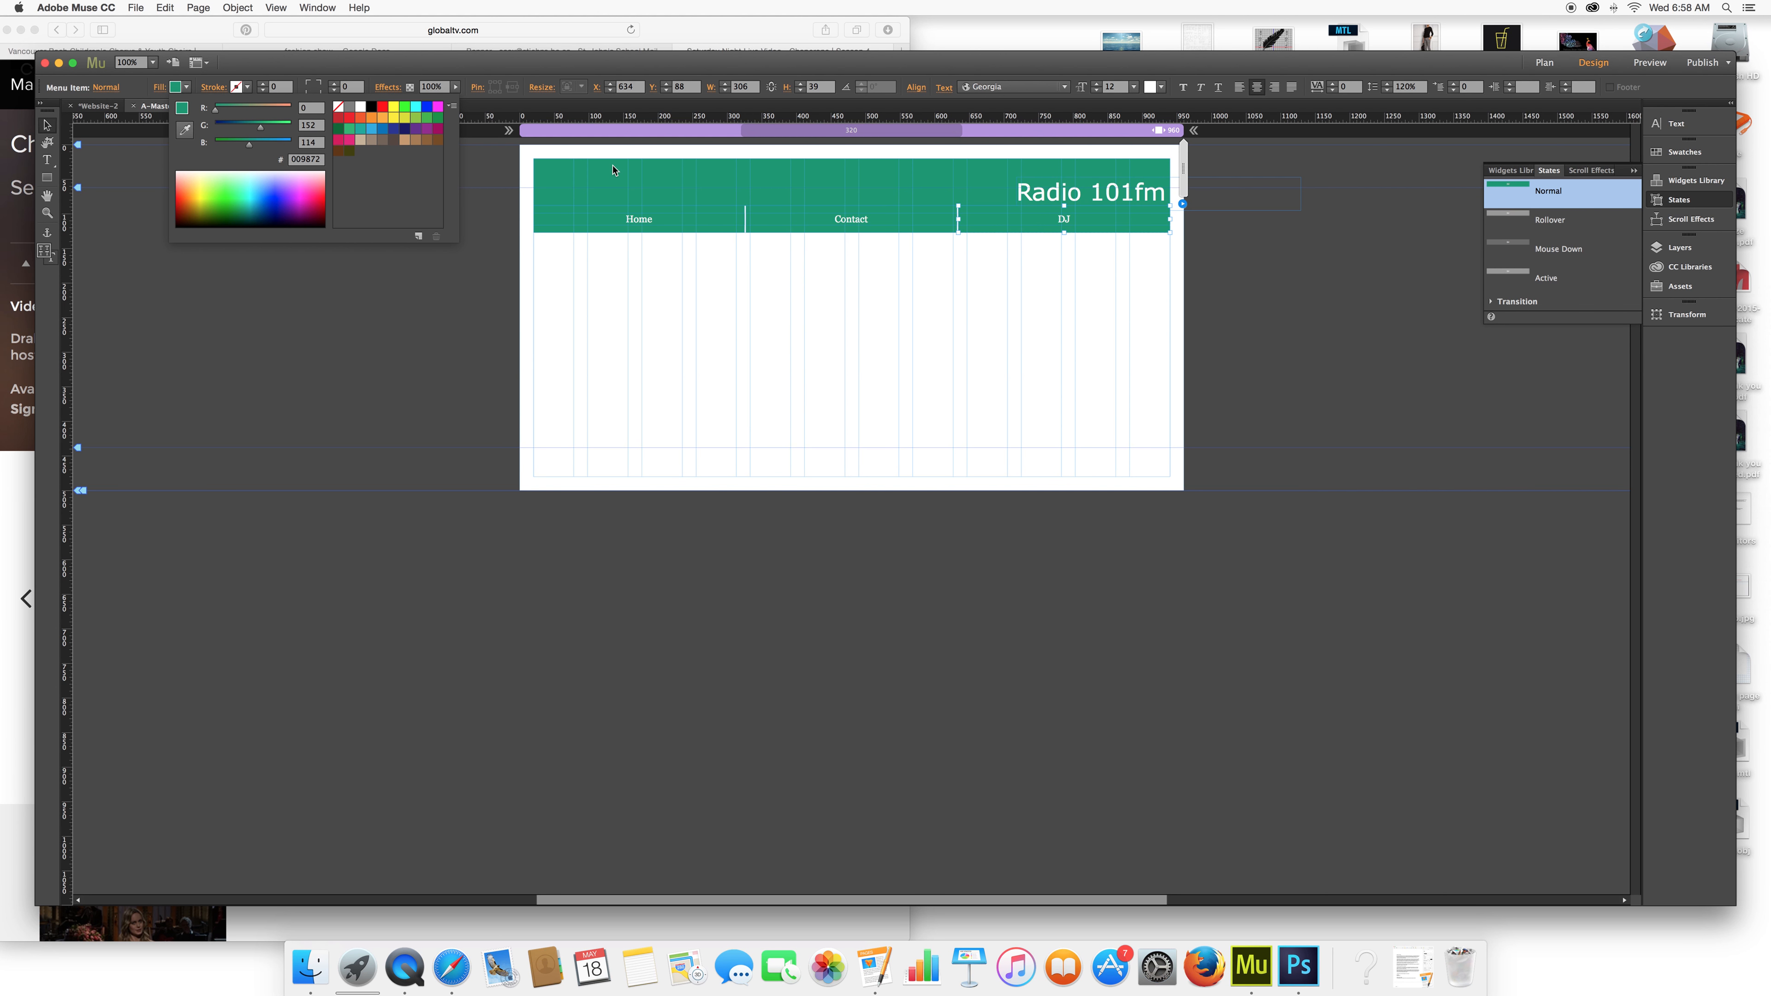
# Fill the DJ menu item's Active state with the green sampled from the header.
pyautogui.click(1563, 222)
pyautogui.click(1554, 222)
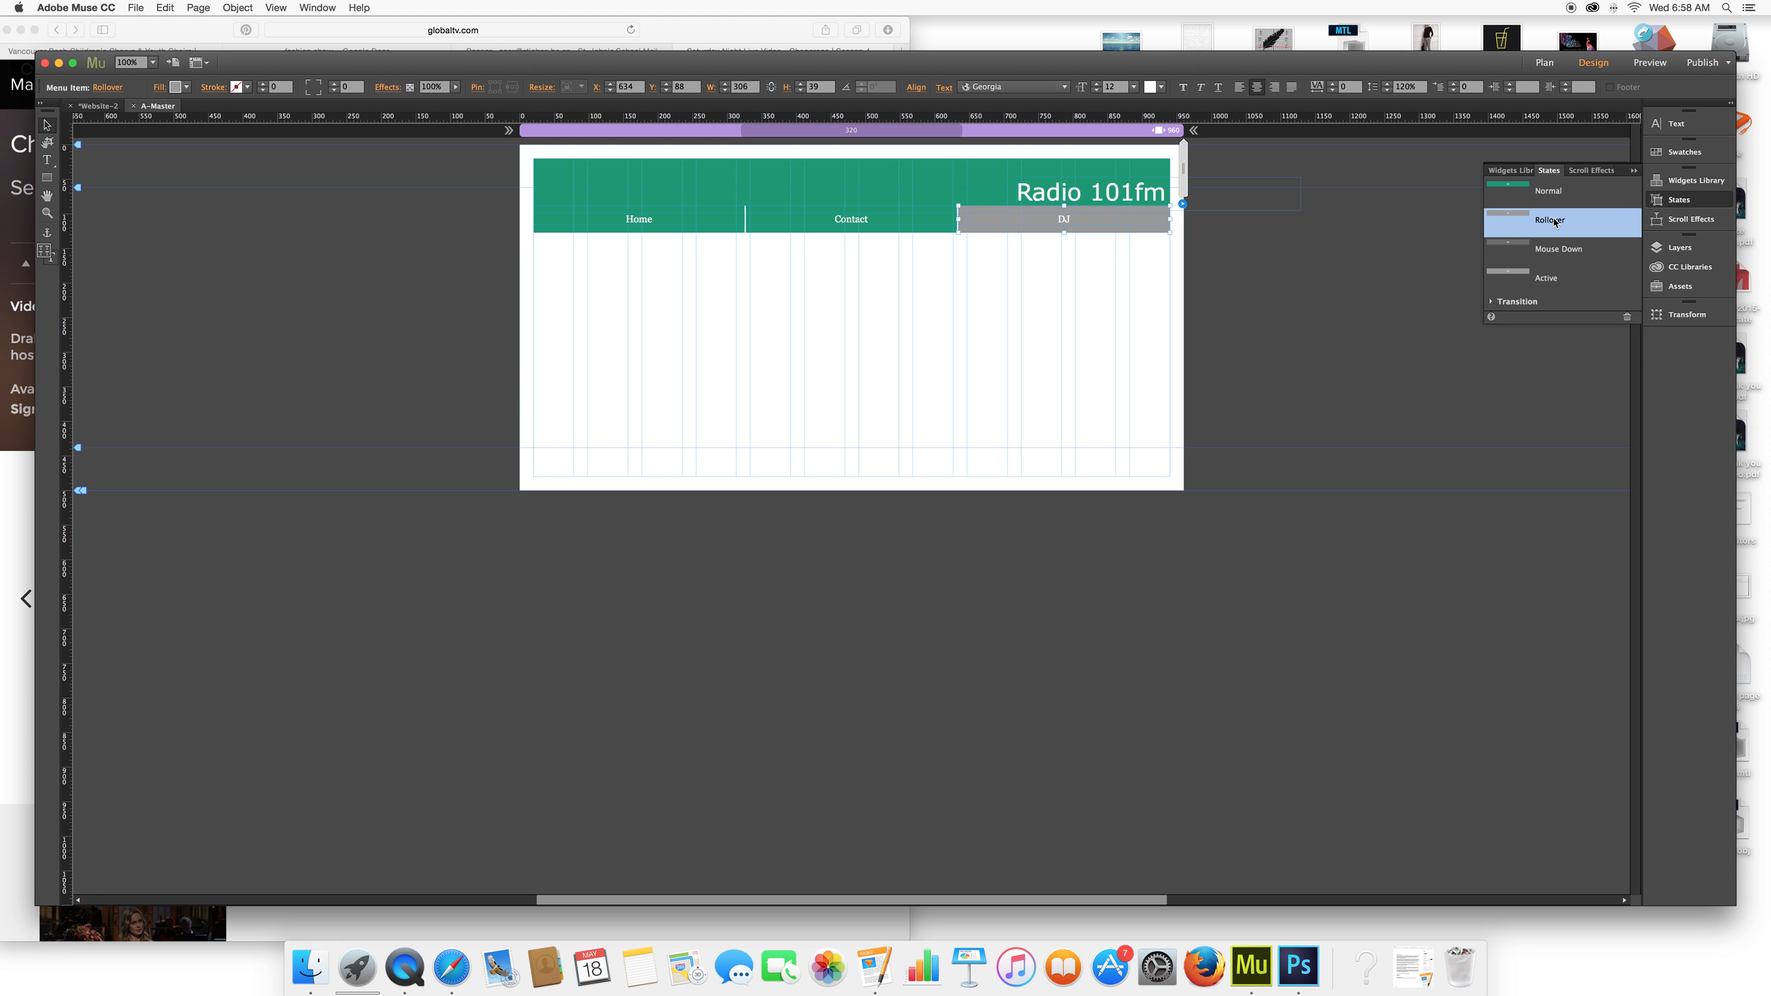
pyautogui.click(1563, 250)
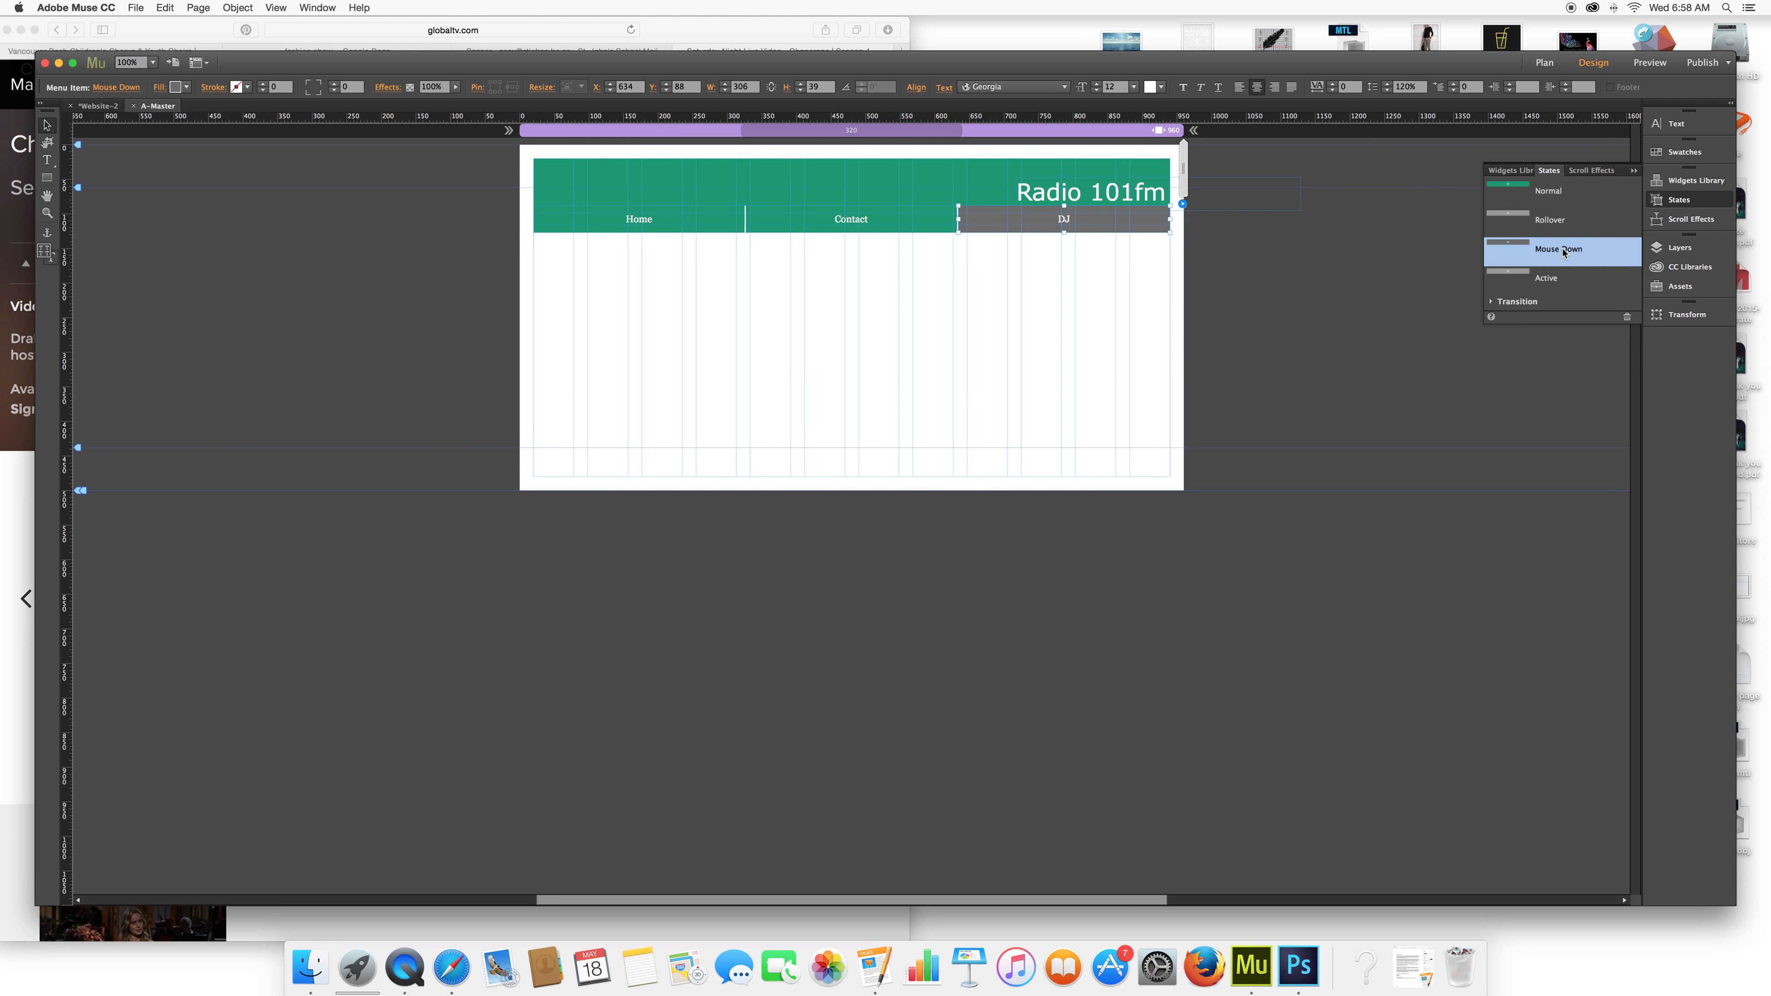
pyautogui.click(1553, 279)
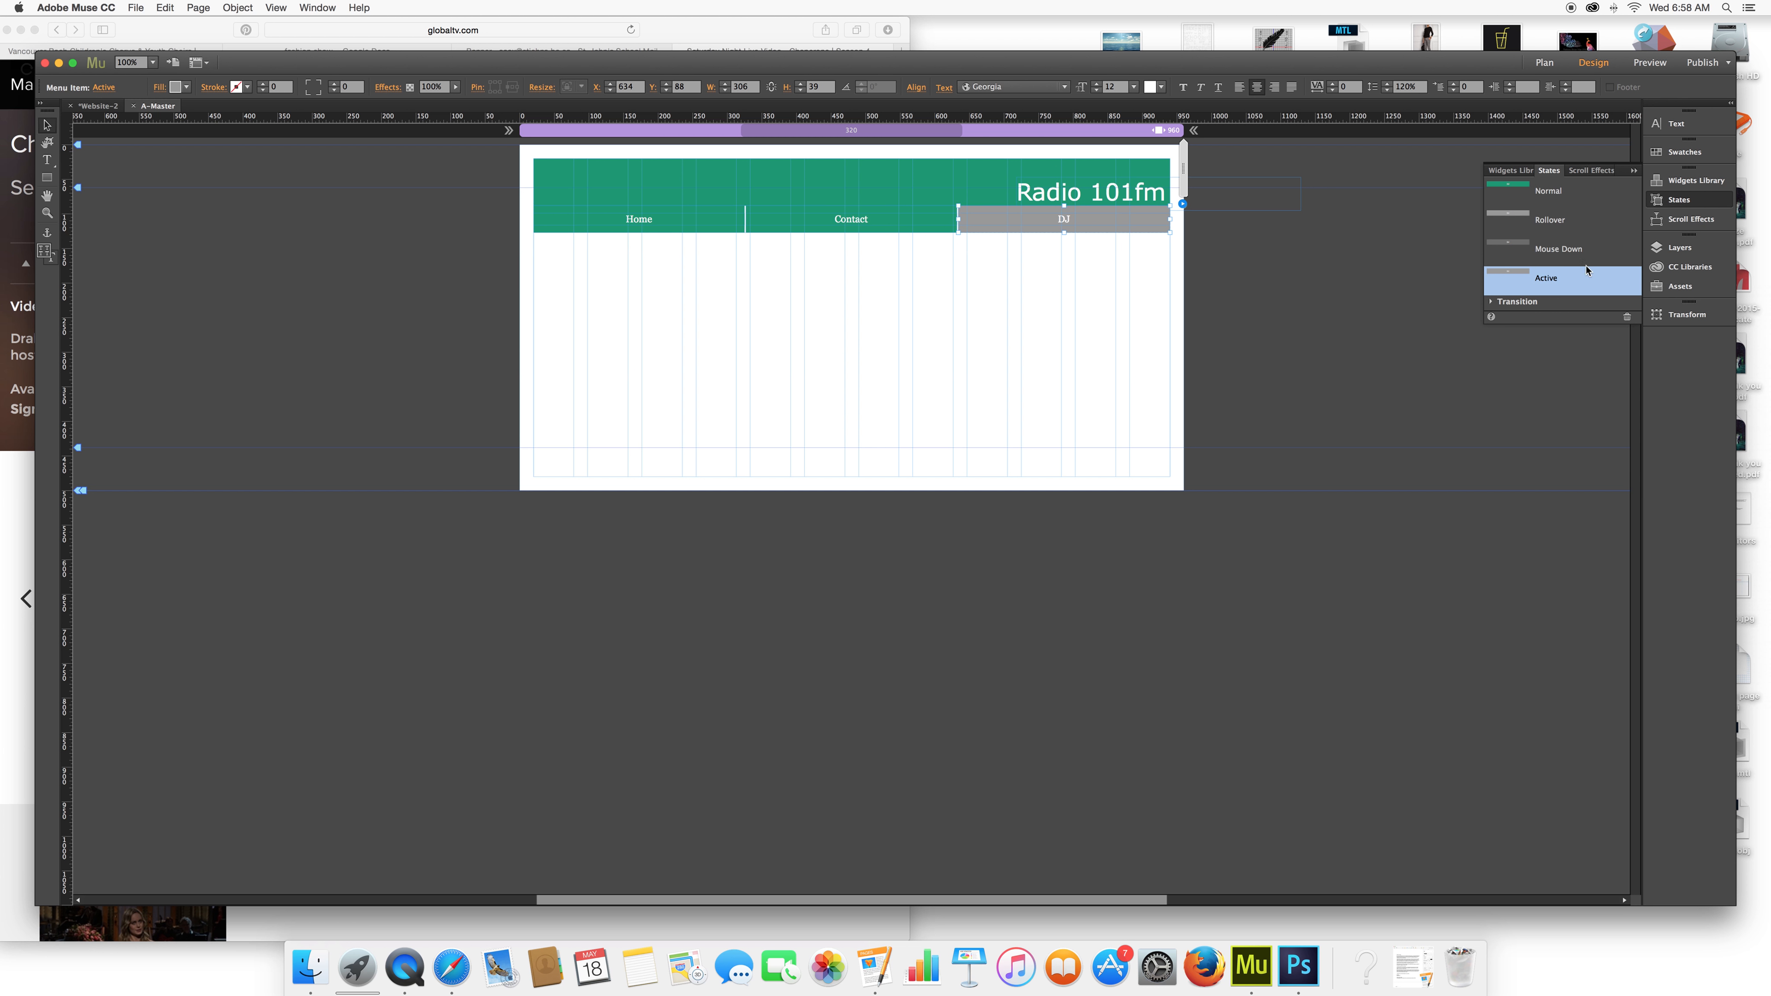
pyautogui.click(187, 89)
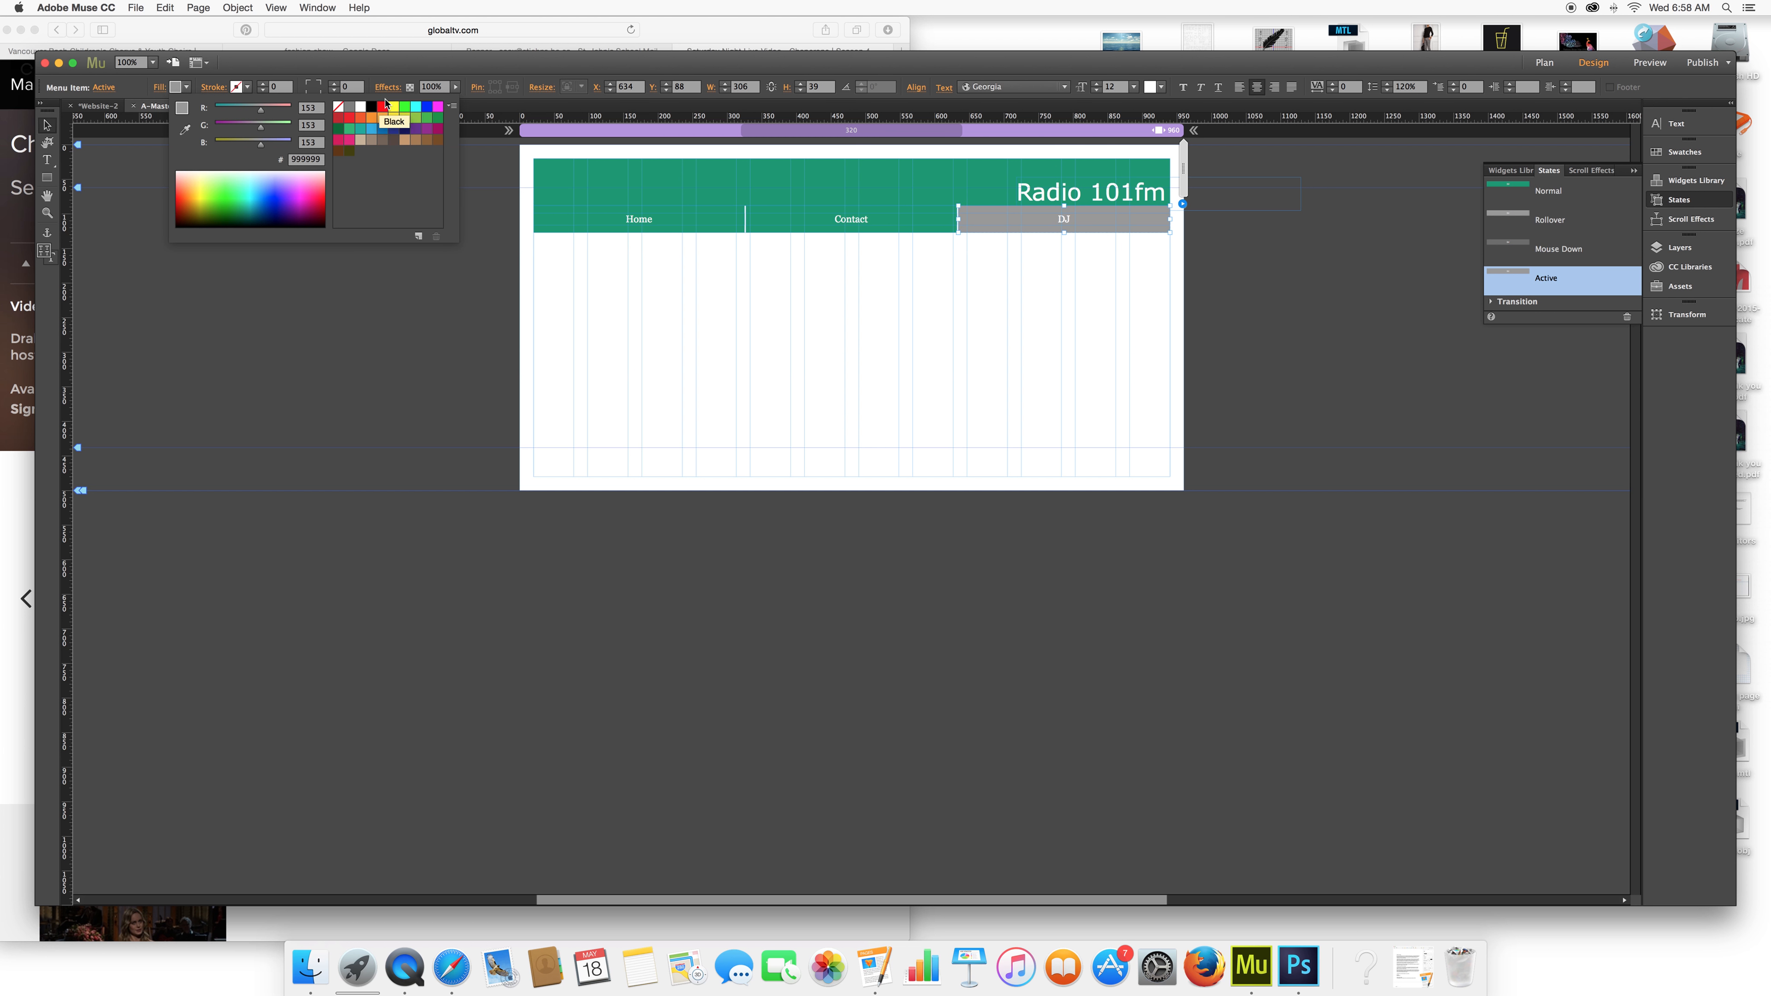
pyautogui.click(185, 129)
pyautogui.click(185, 130)
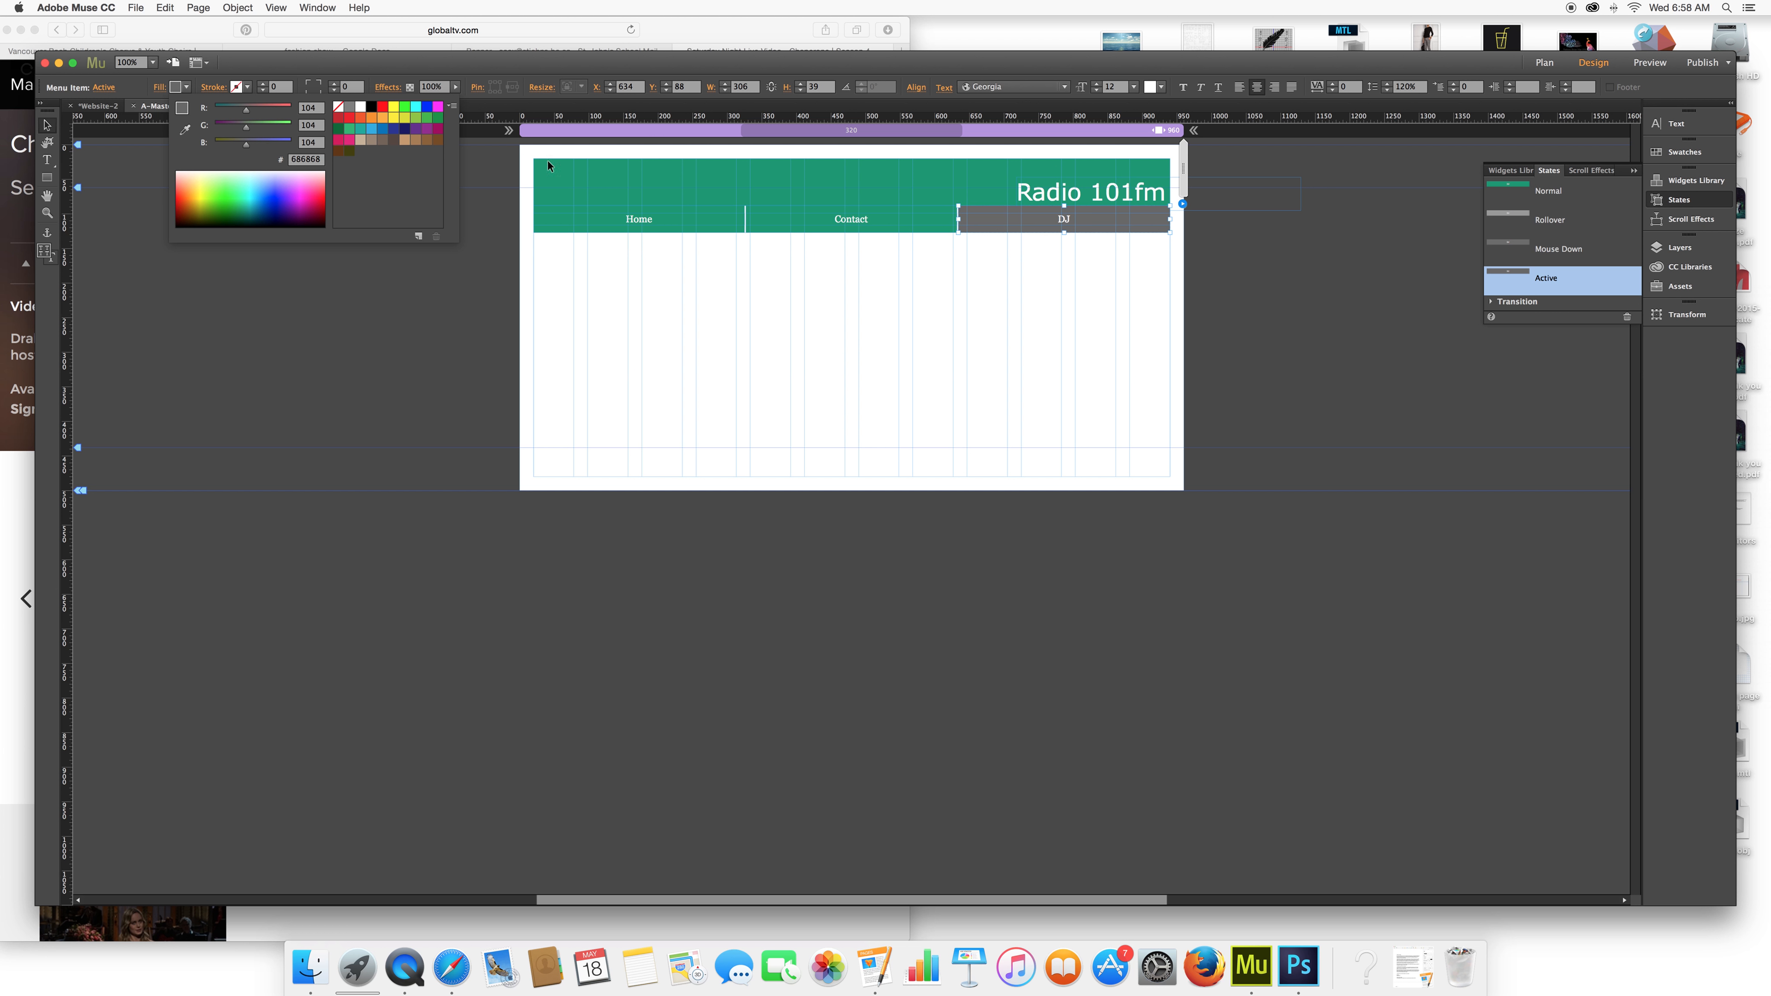
pyautogui.click(187, 129)
pyautogui.click(565, 180)
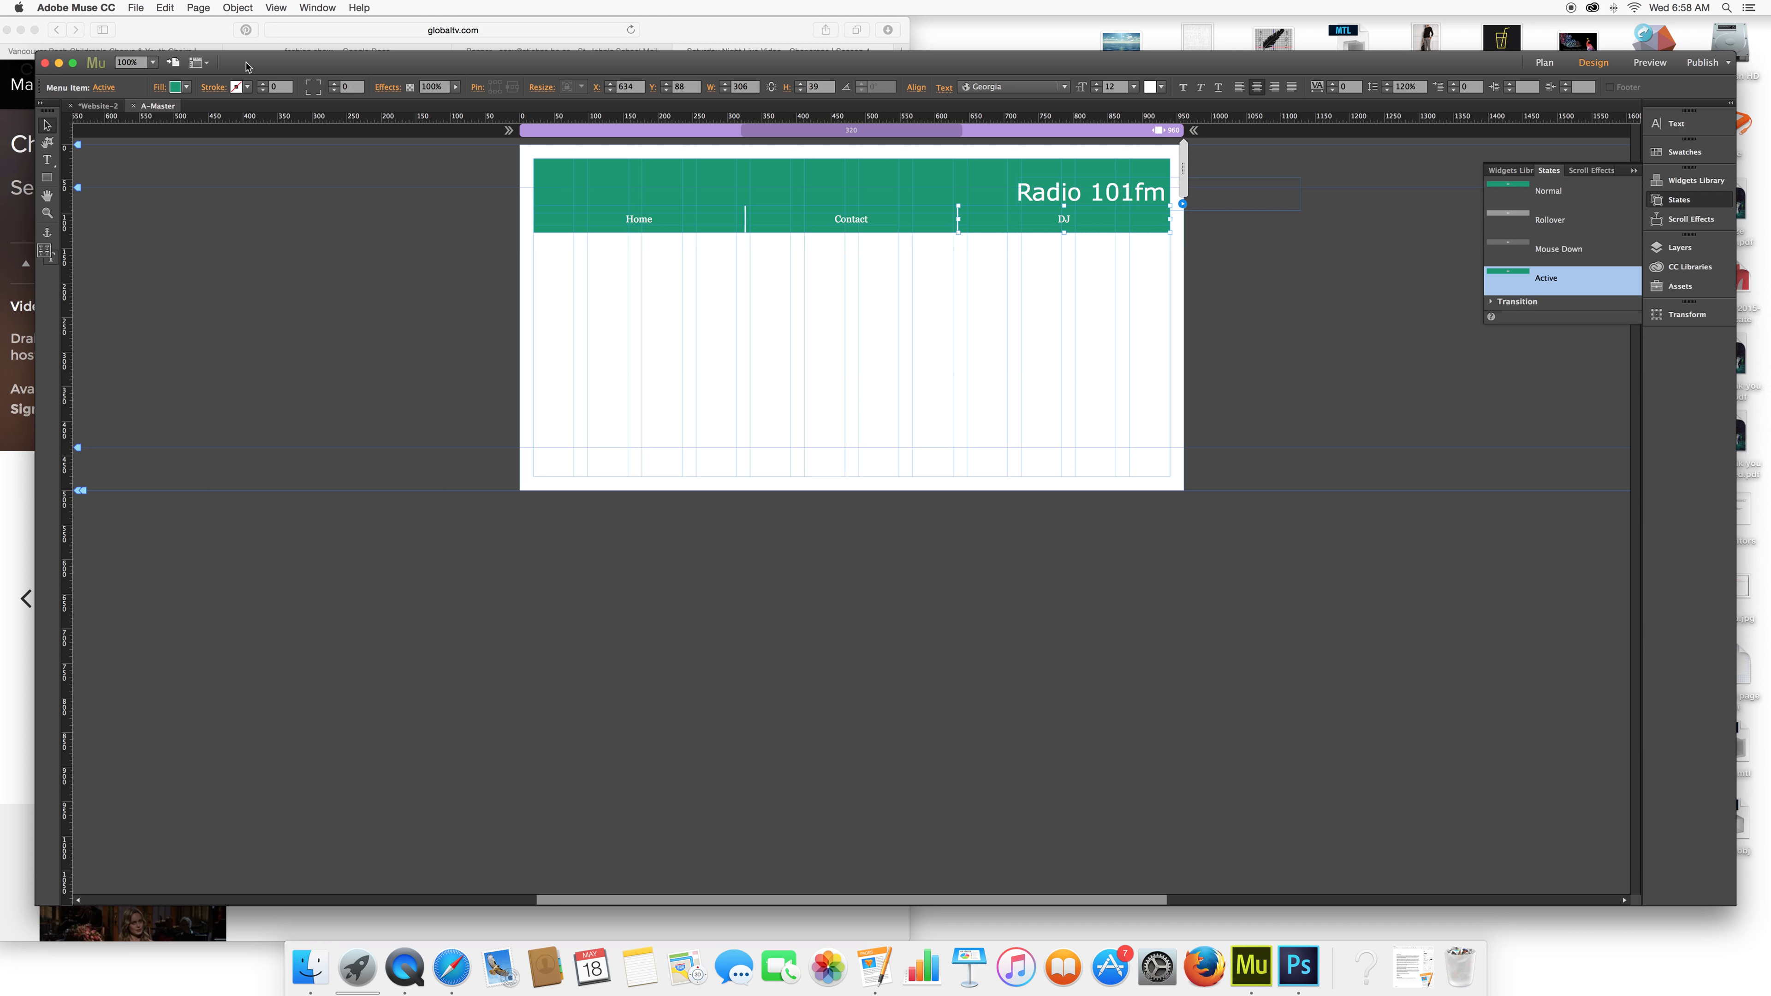